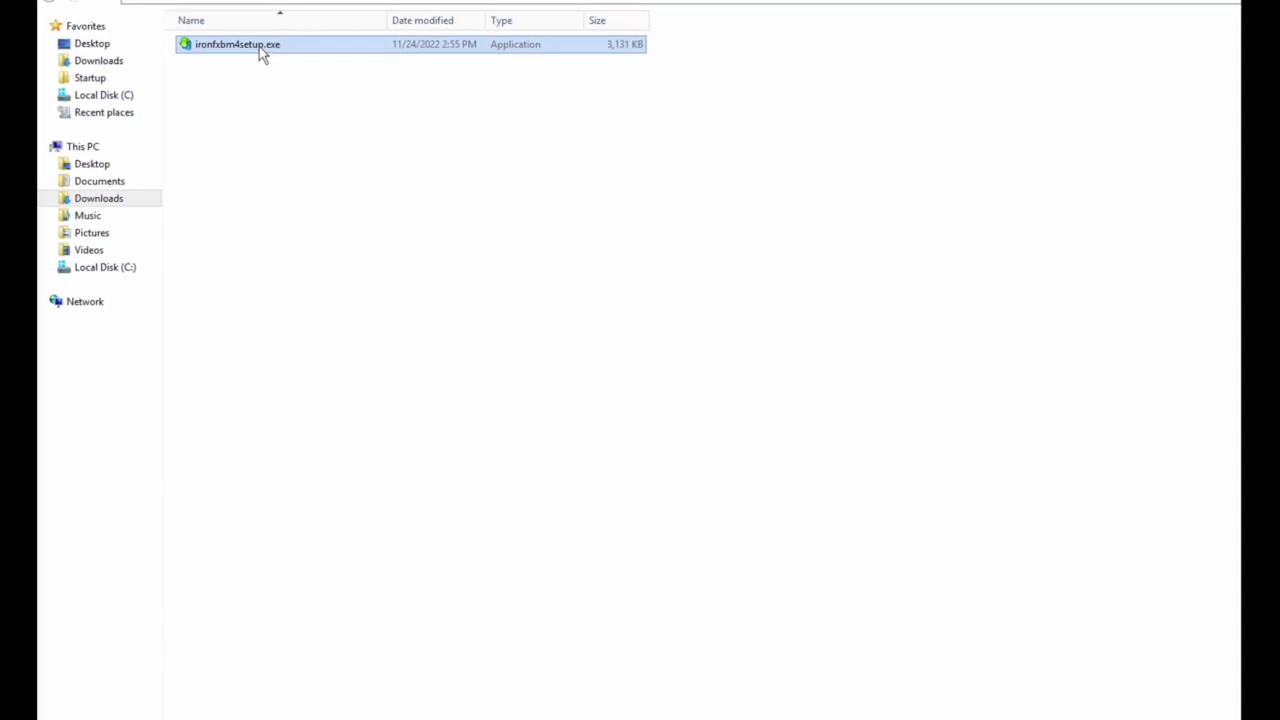
- Launch ironfxbm4setup.exe from Downloads to start the IronFX MetaTrader 4 installer
double_click(228, 40)
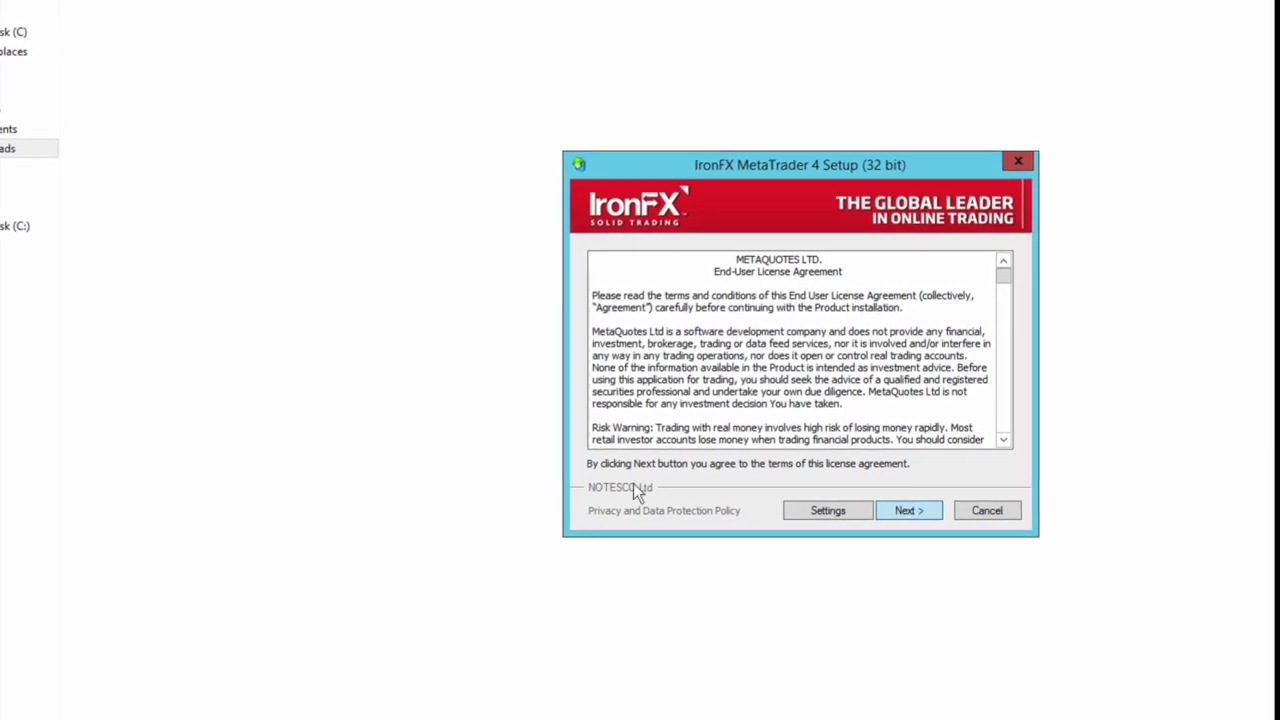
- Accept the licence agreement and complete the IronFX MetaTrader 4 installation
click(918, 513)
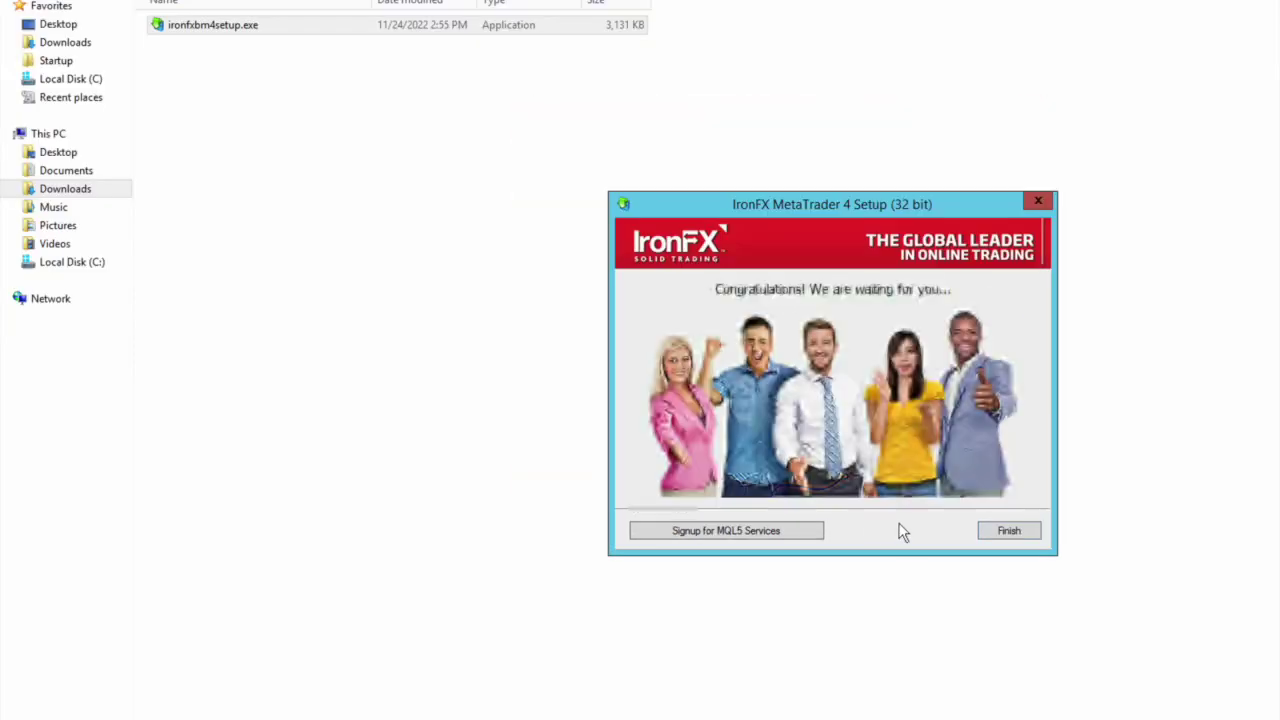
click(988, 532)
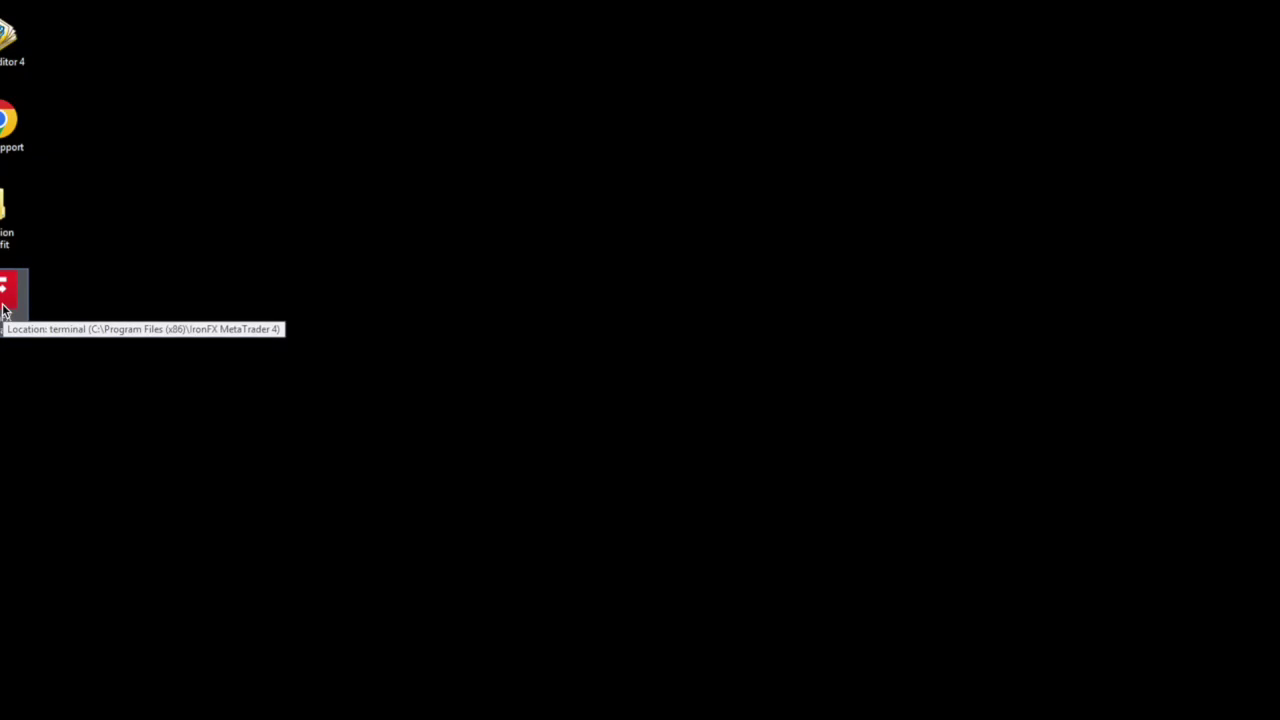
- Start IronFX MetaTrader 4 from its desktop shortcut and dismiss the account wizard and login prompt
right_click(3, 311)
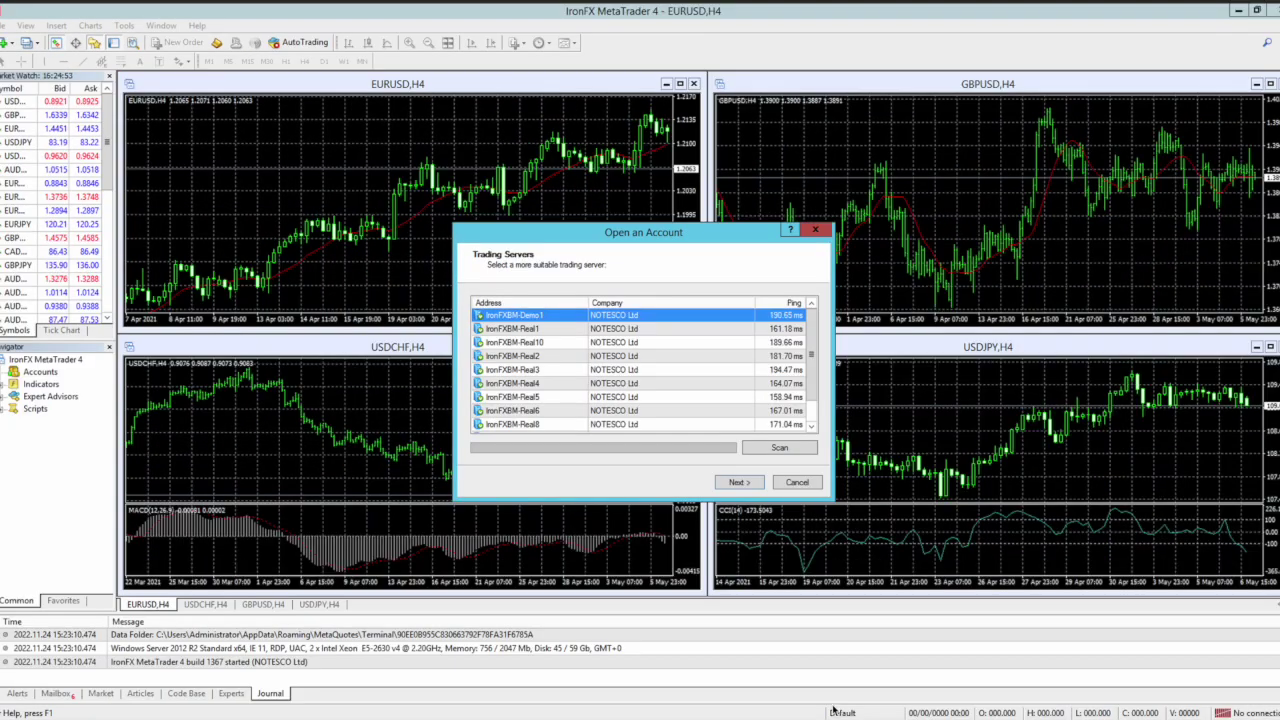
click(792, 487)
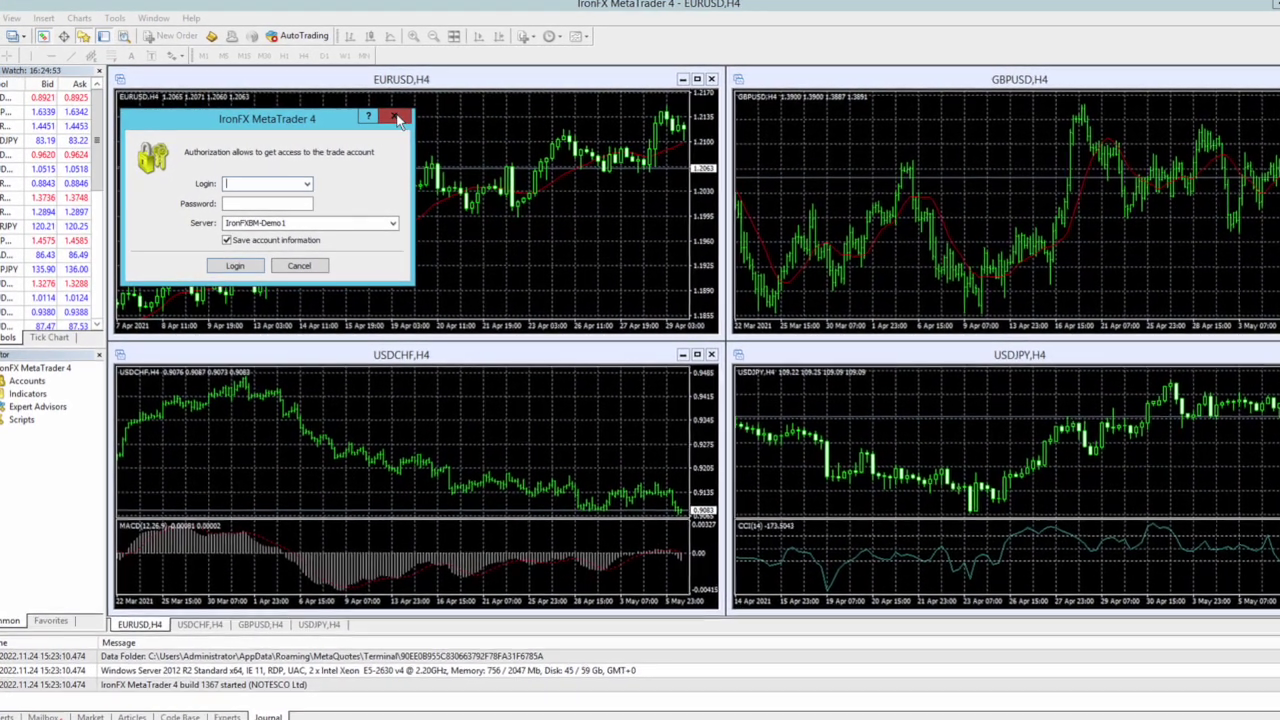
click(396, 118)
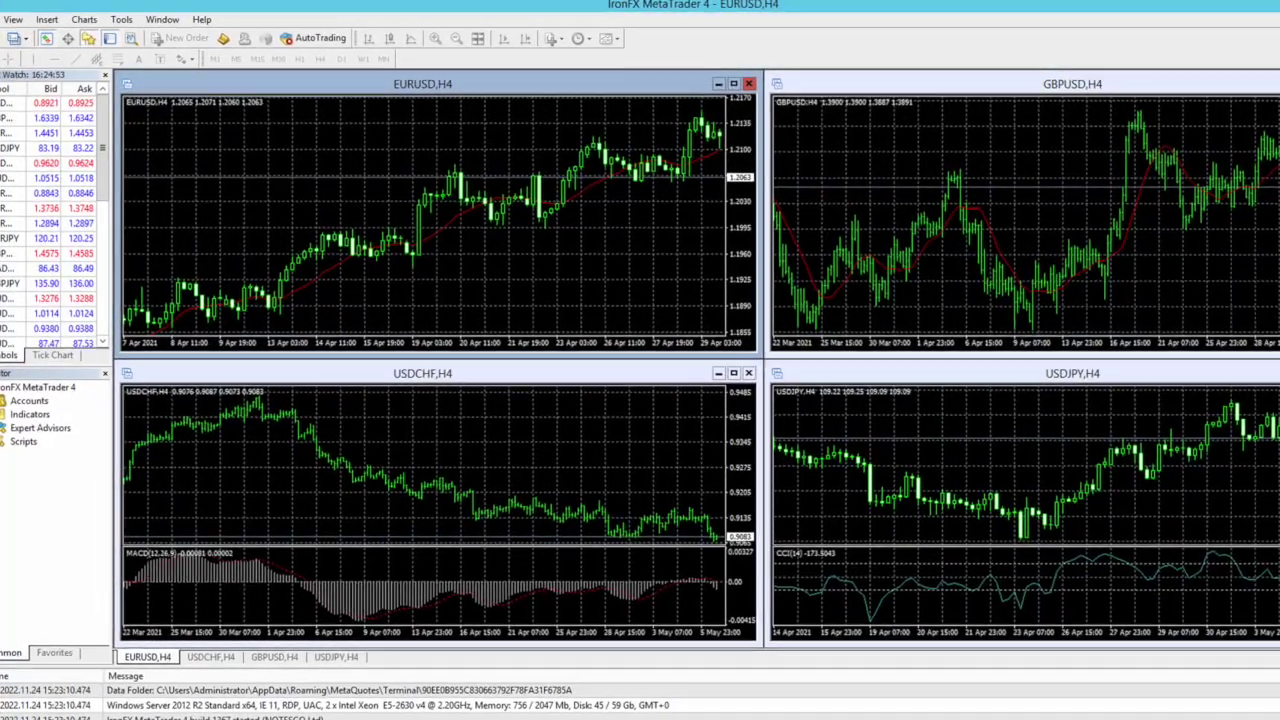
- Log in to the demo trade account on server IronFXBM-Demo1 using the pasted account password
click(2, 18)
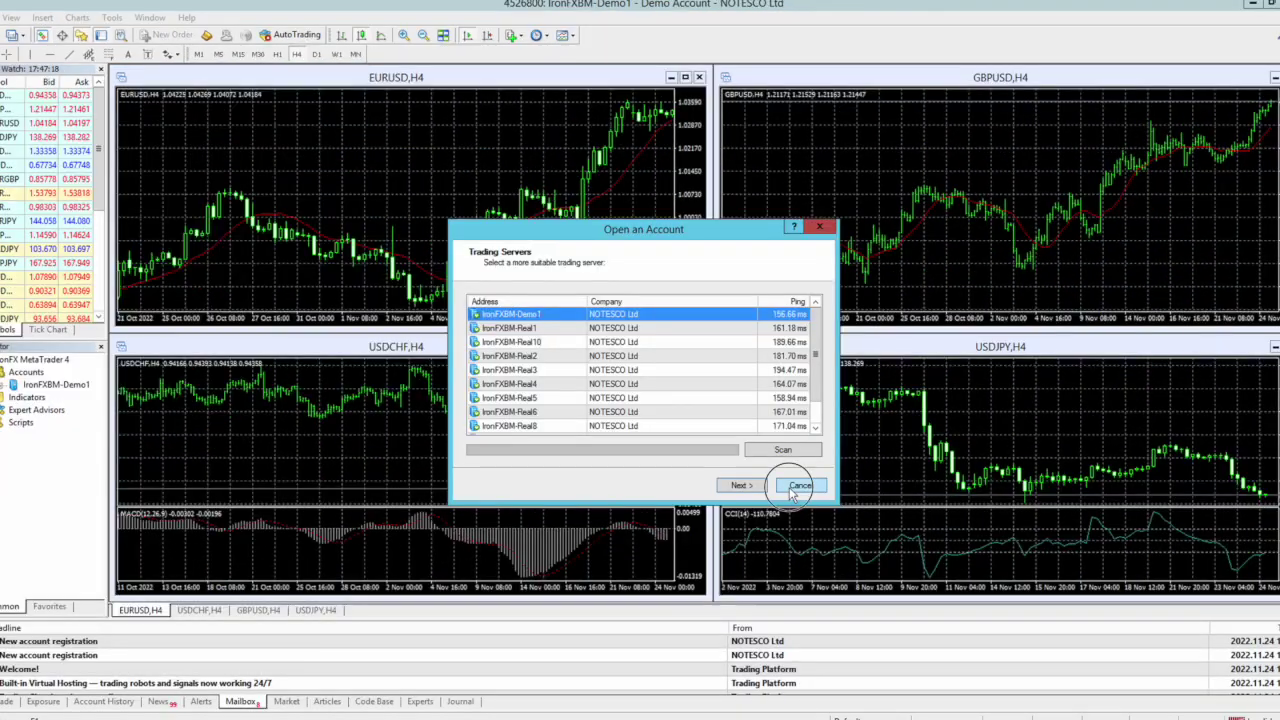
click(797, 486)
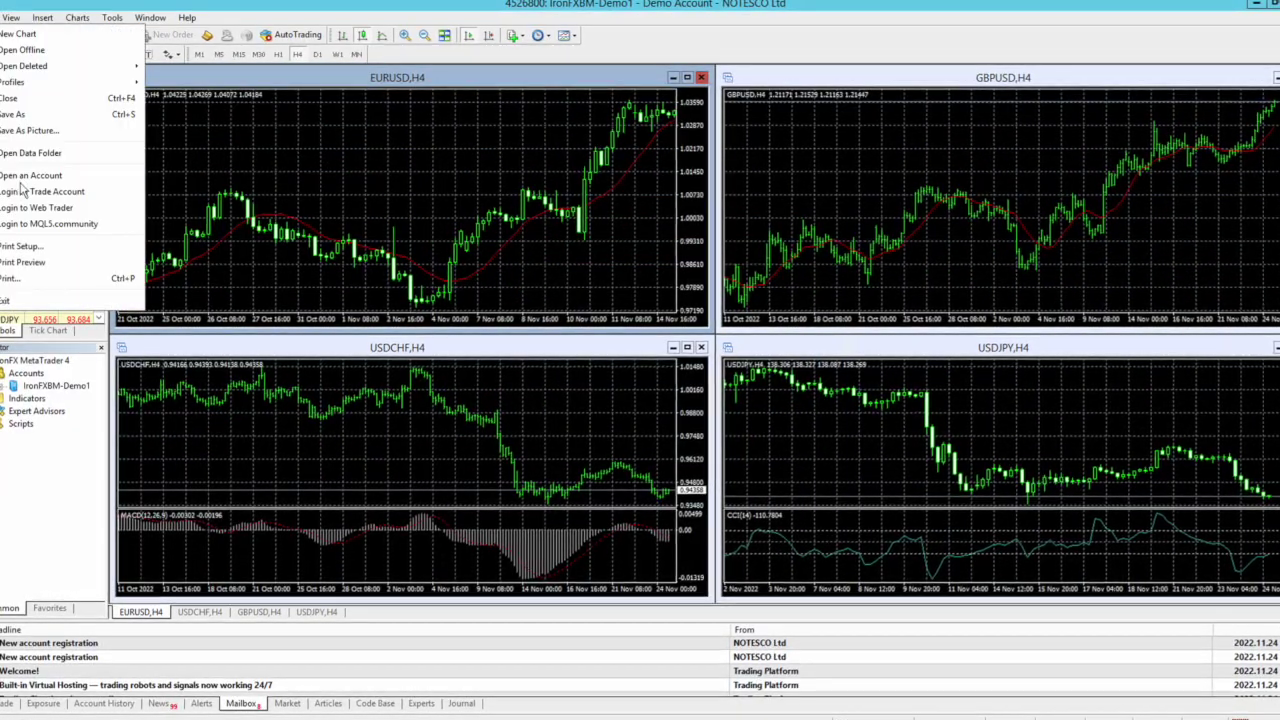
click(22, 193)
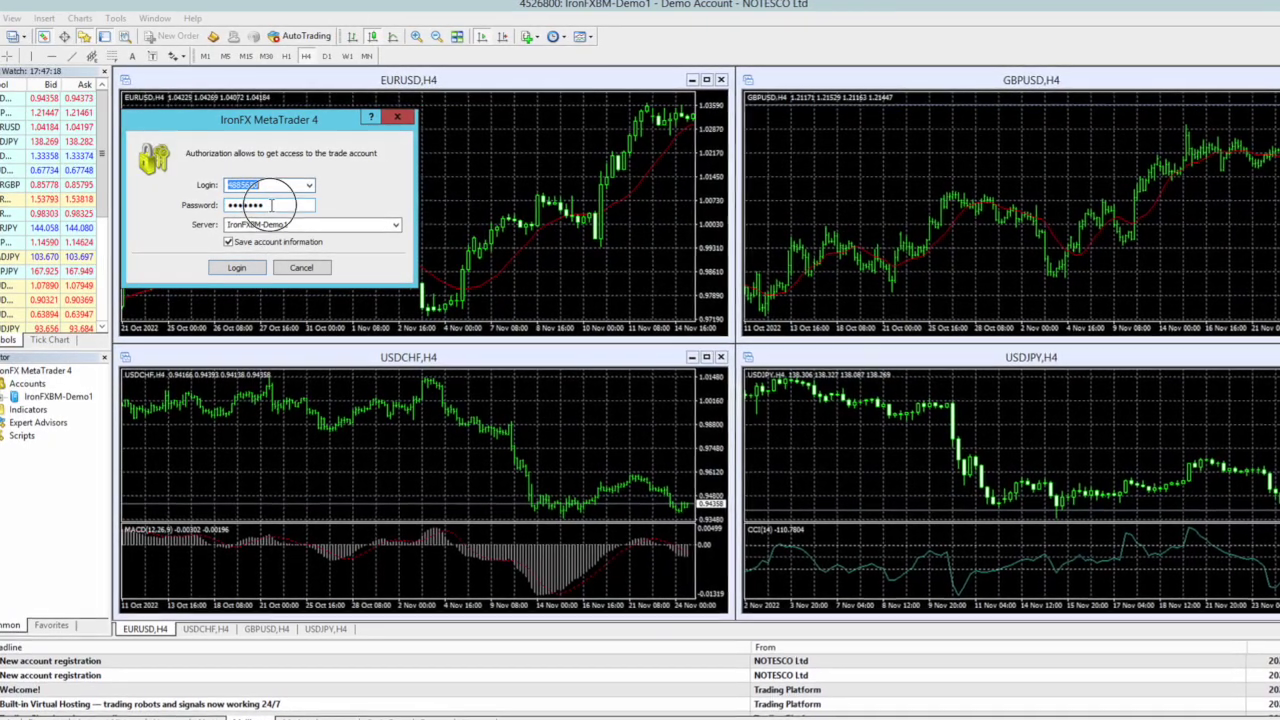
double_click(265, 205)
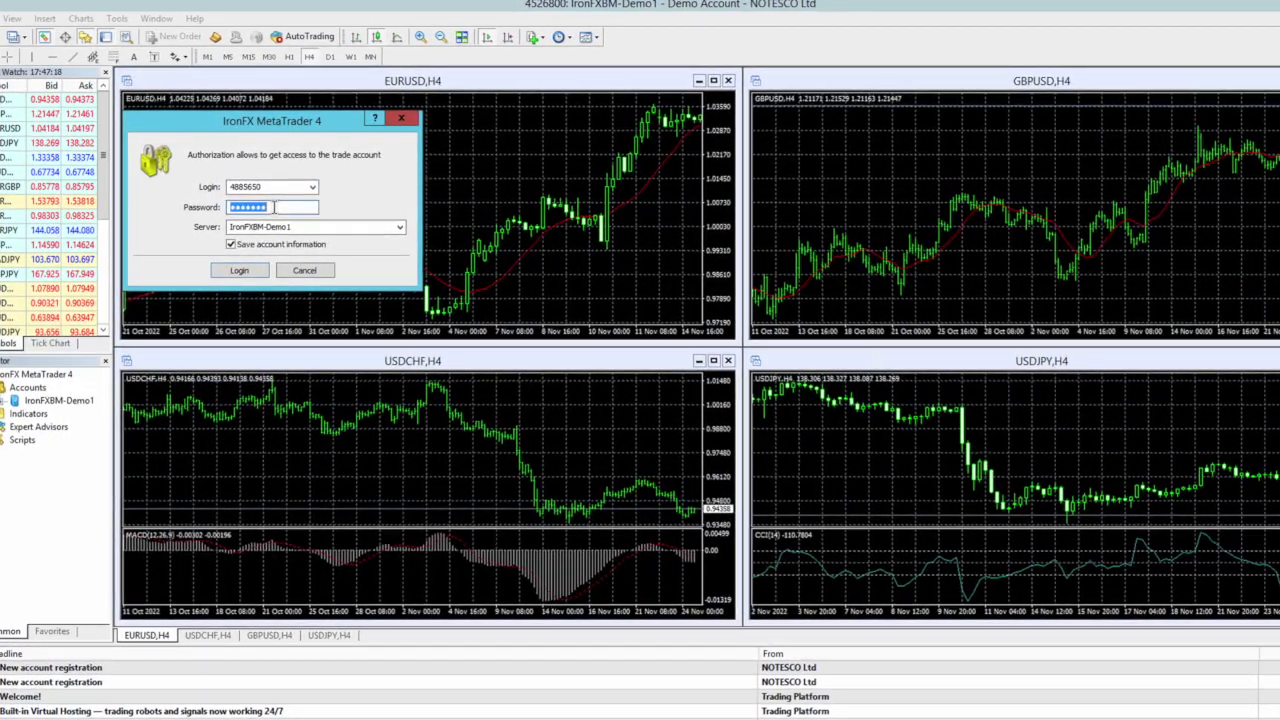
key(BackSpace)
key(ctrl+v)
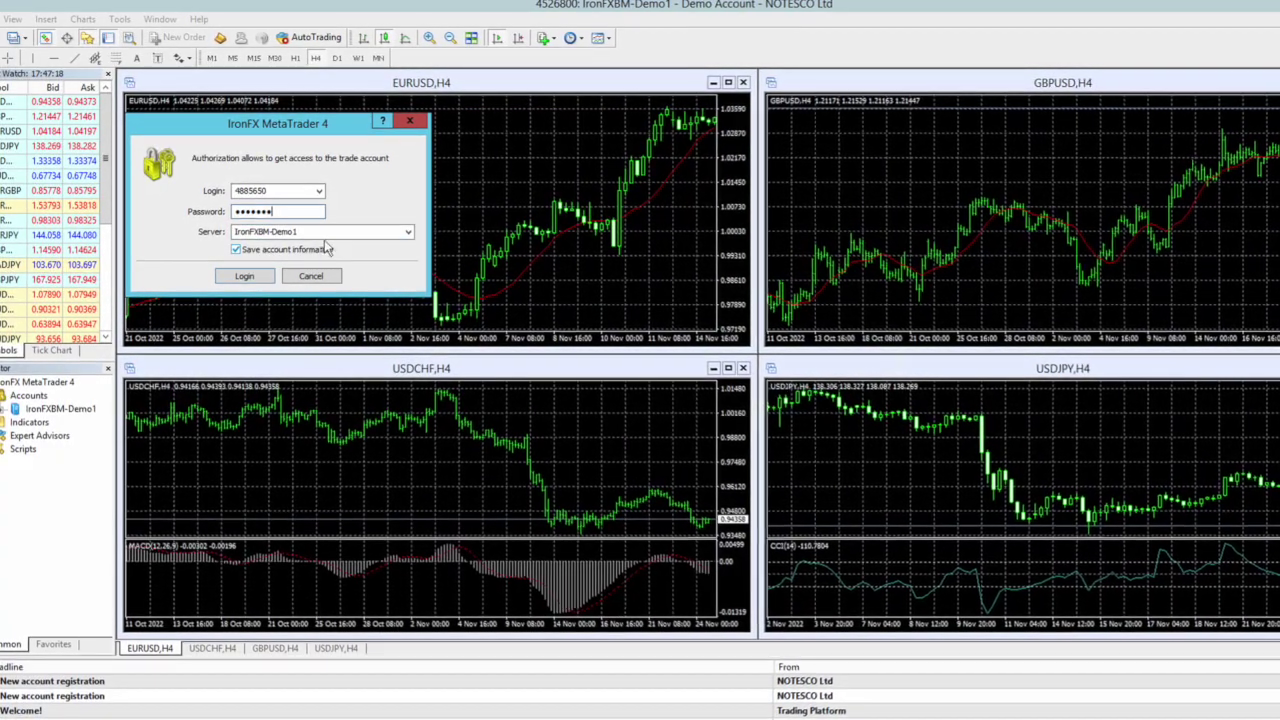
key(Tab)
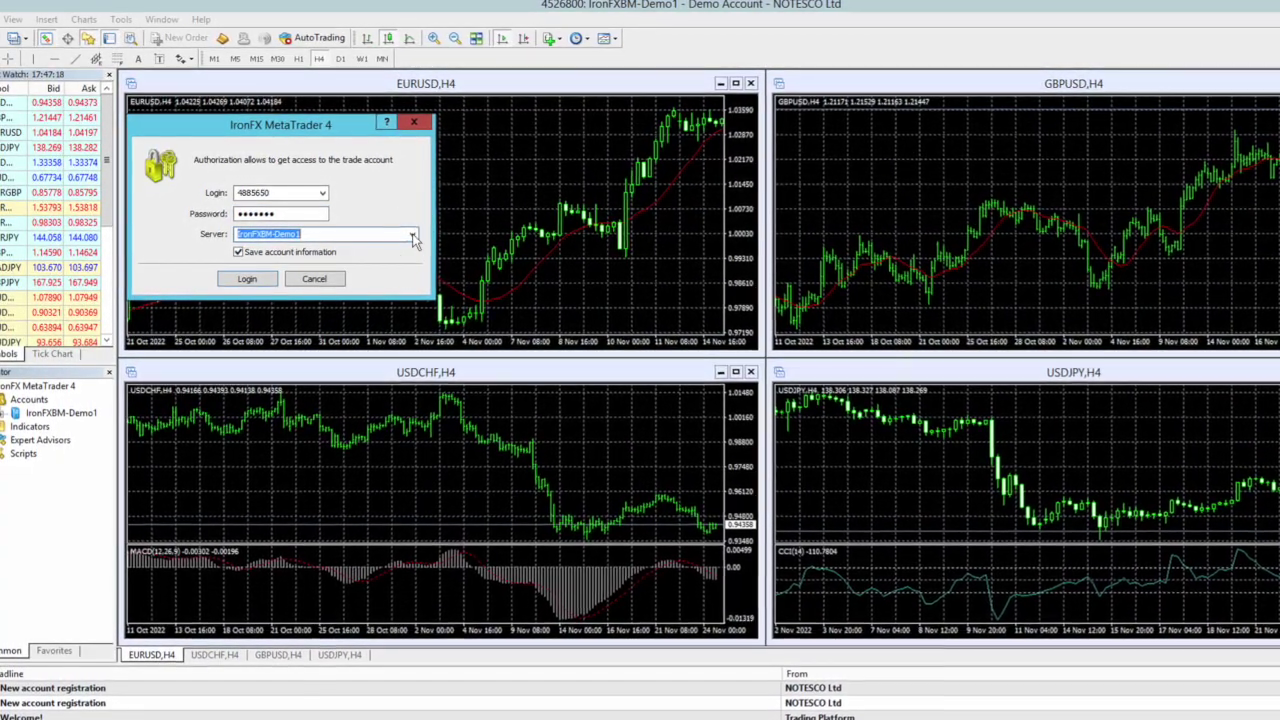
key(alt+Down)
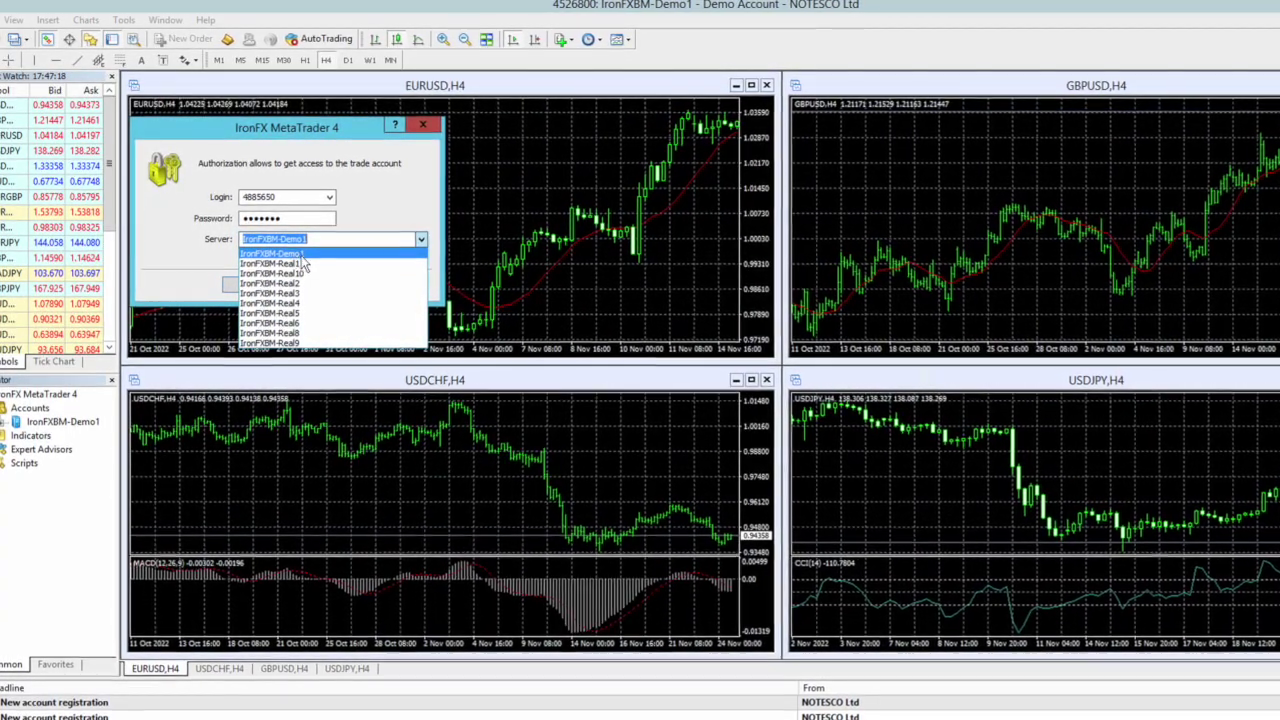
click(300, 253)
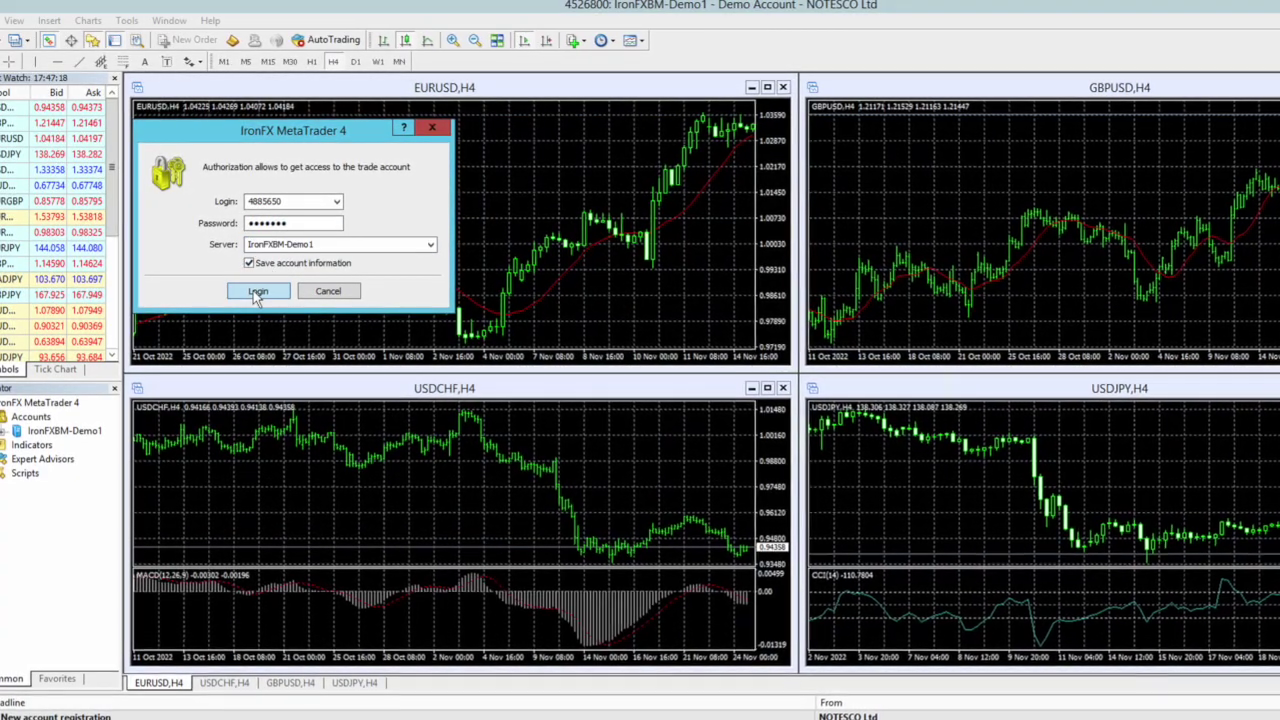
click(255, 290)
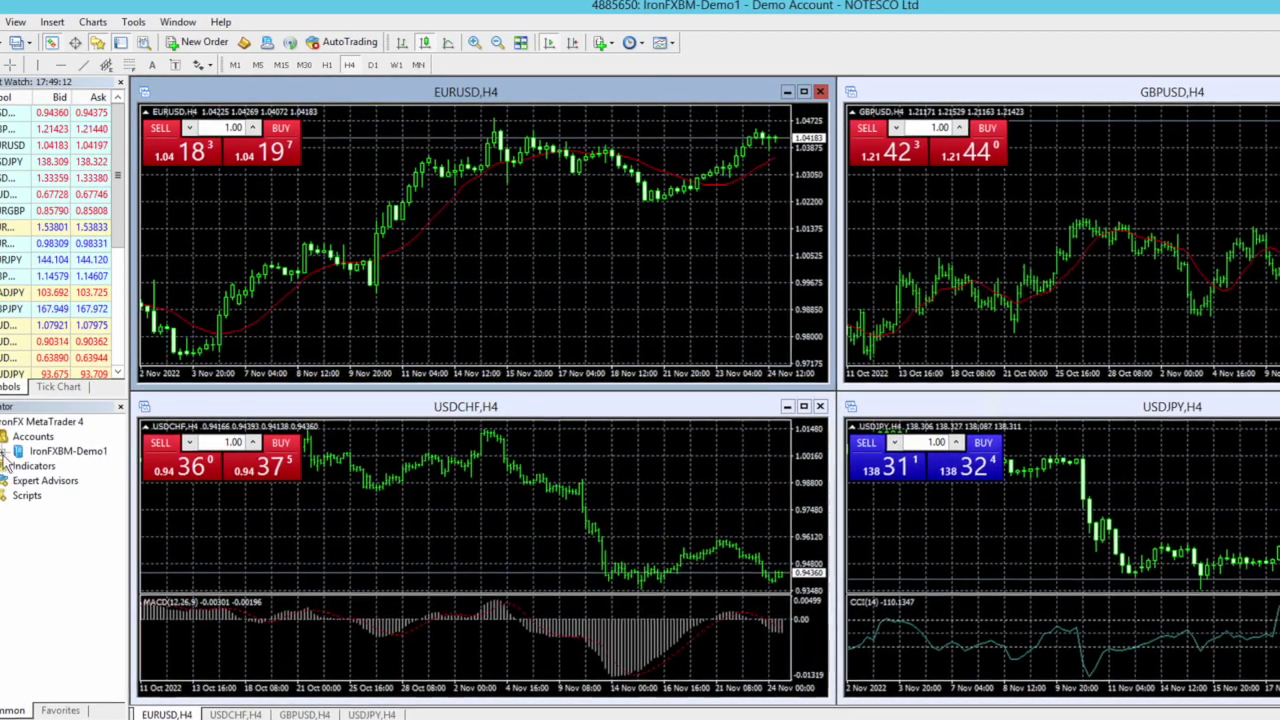
- Expand IronFXBM-Demo1 and Expert Advisors in the Navigator, selecting MACD Sample and Moving Average
double_click(68, 450)
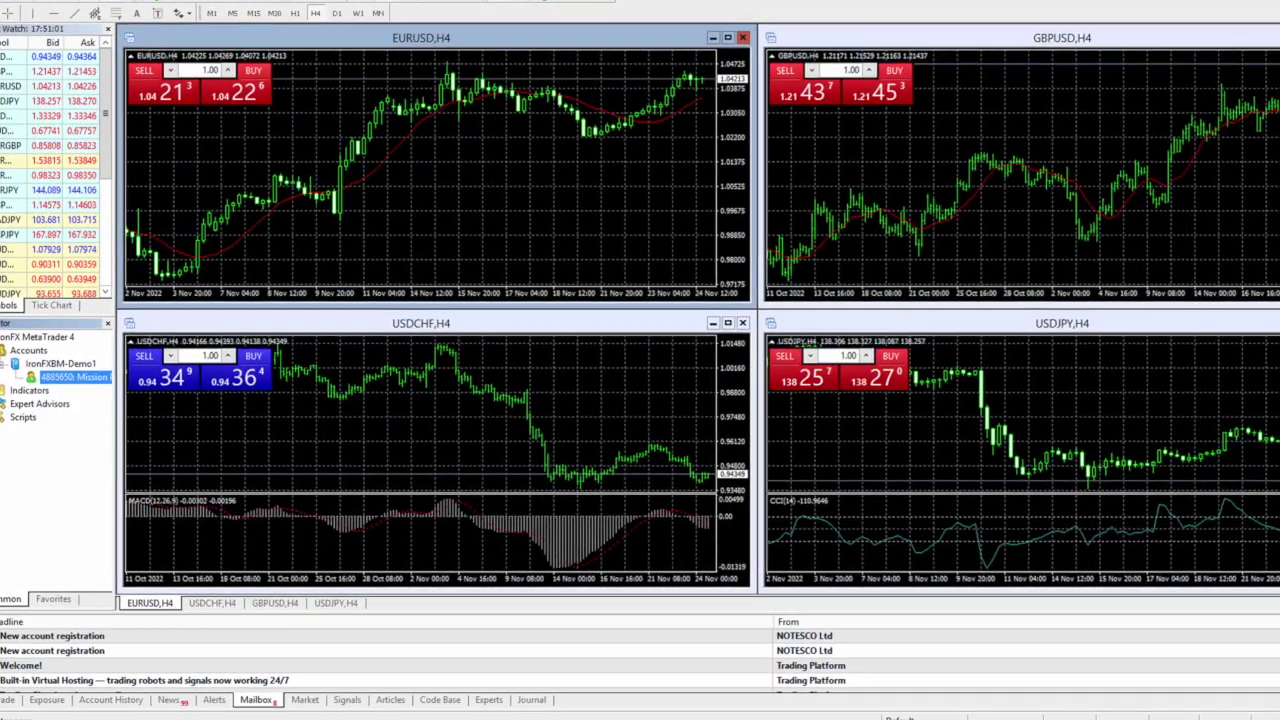
double_click(40, 405)
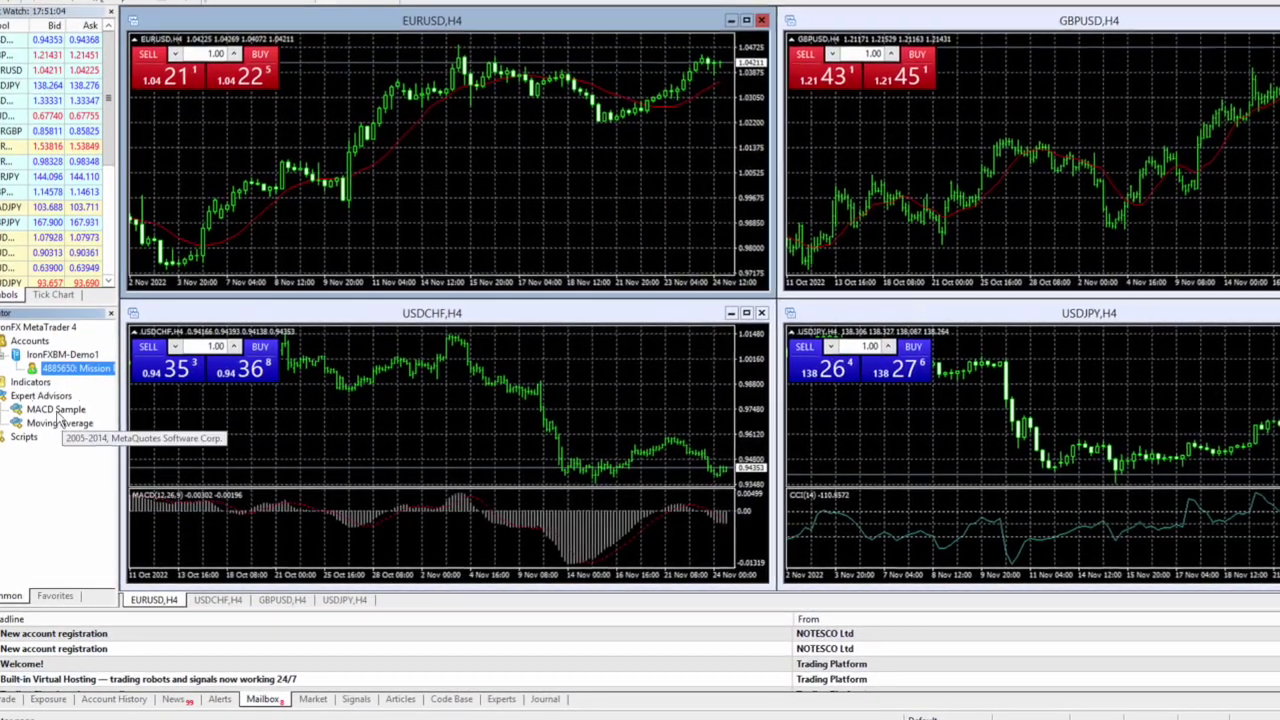
click(58, 416)
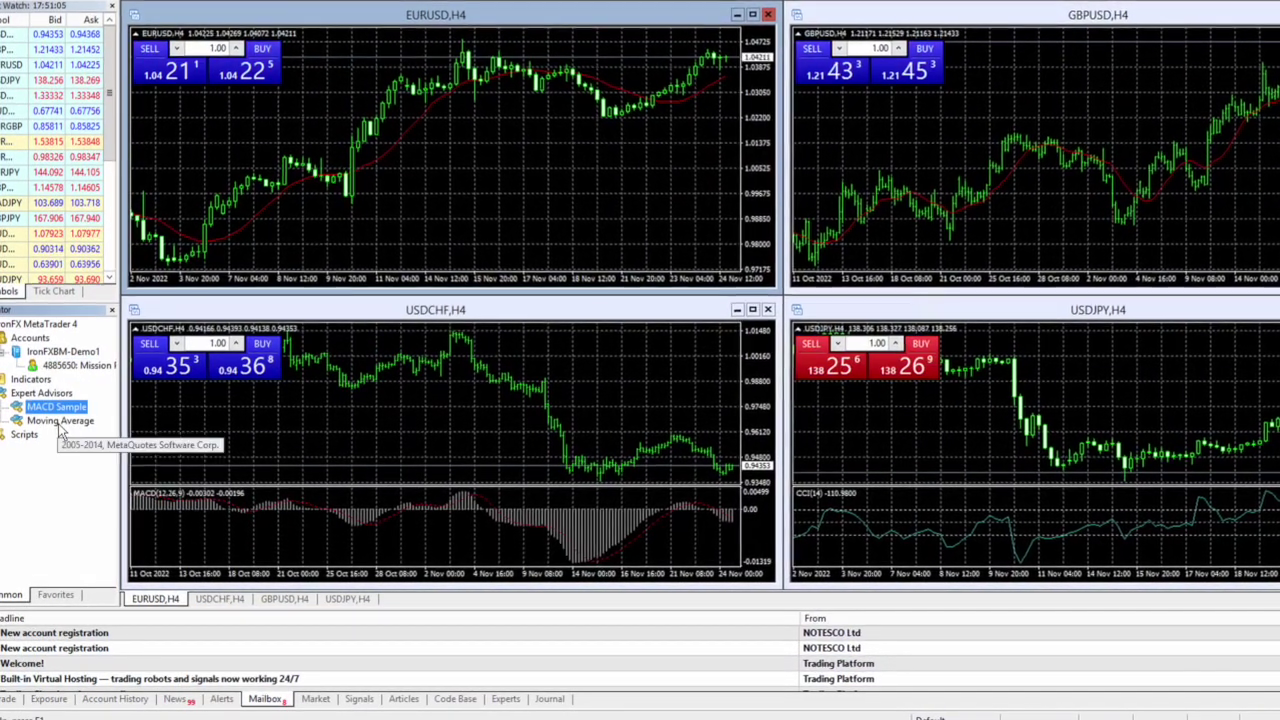
click(60, 423)
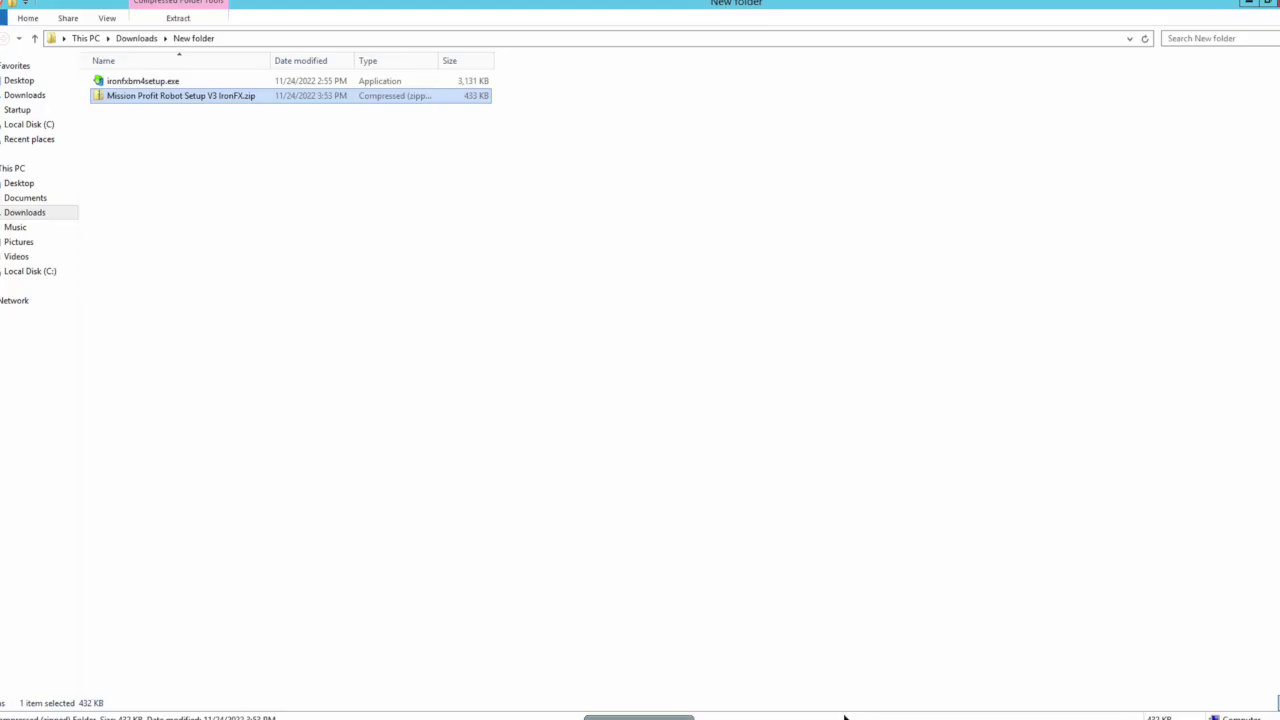
- Copy Mission Profit V3 Robot File.ex4 out of the Mission Profit zip, then minimize Explorer
double_click(220, 104)
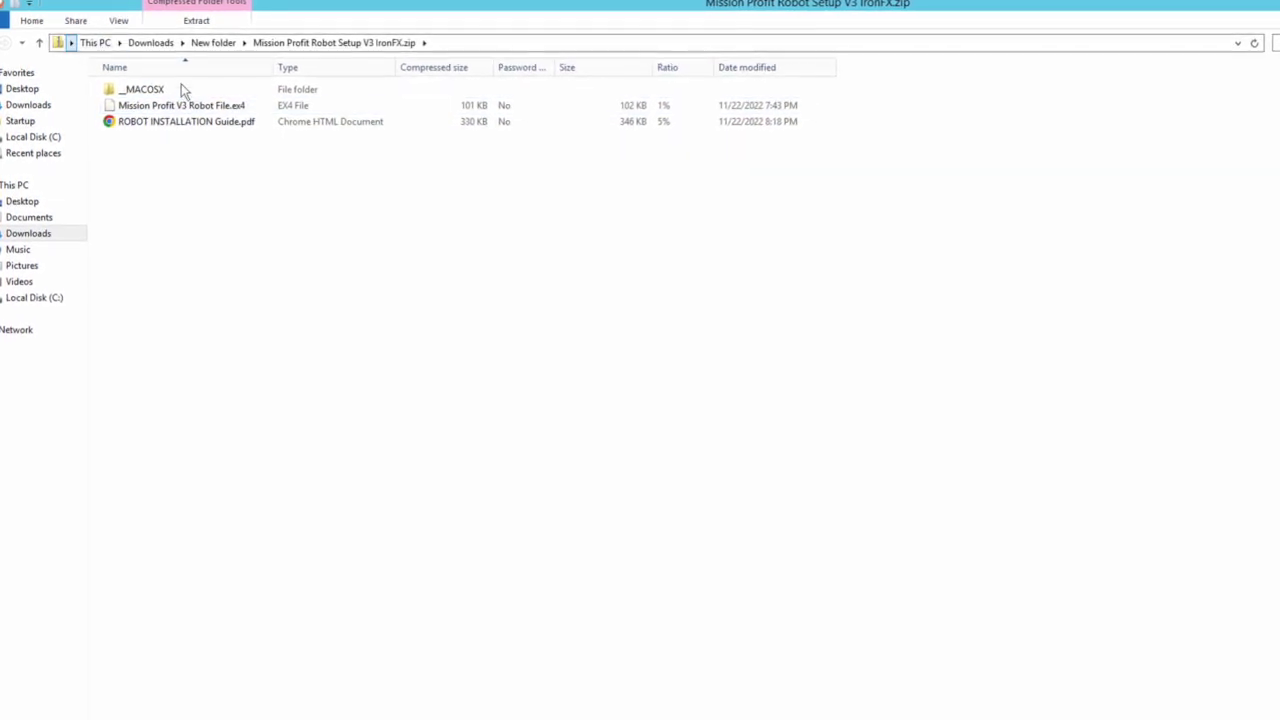
click(210, 107)
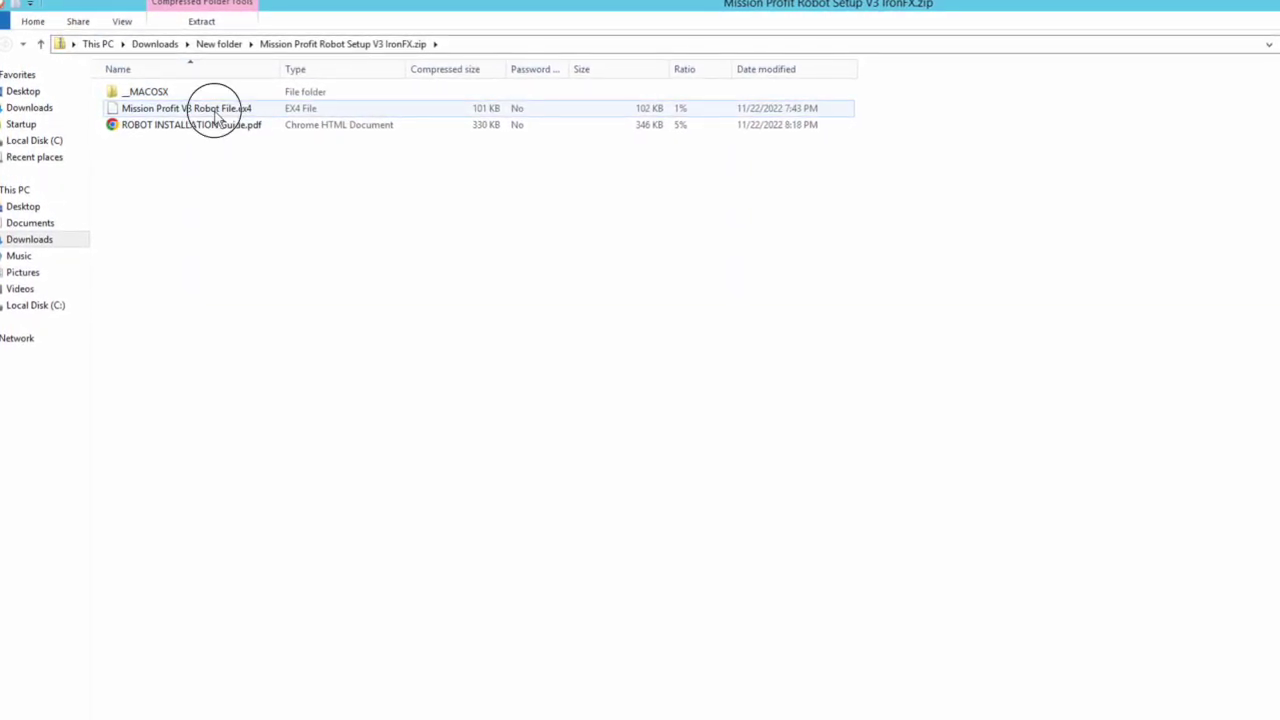
right_click(217, 112)
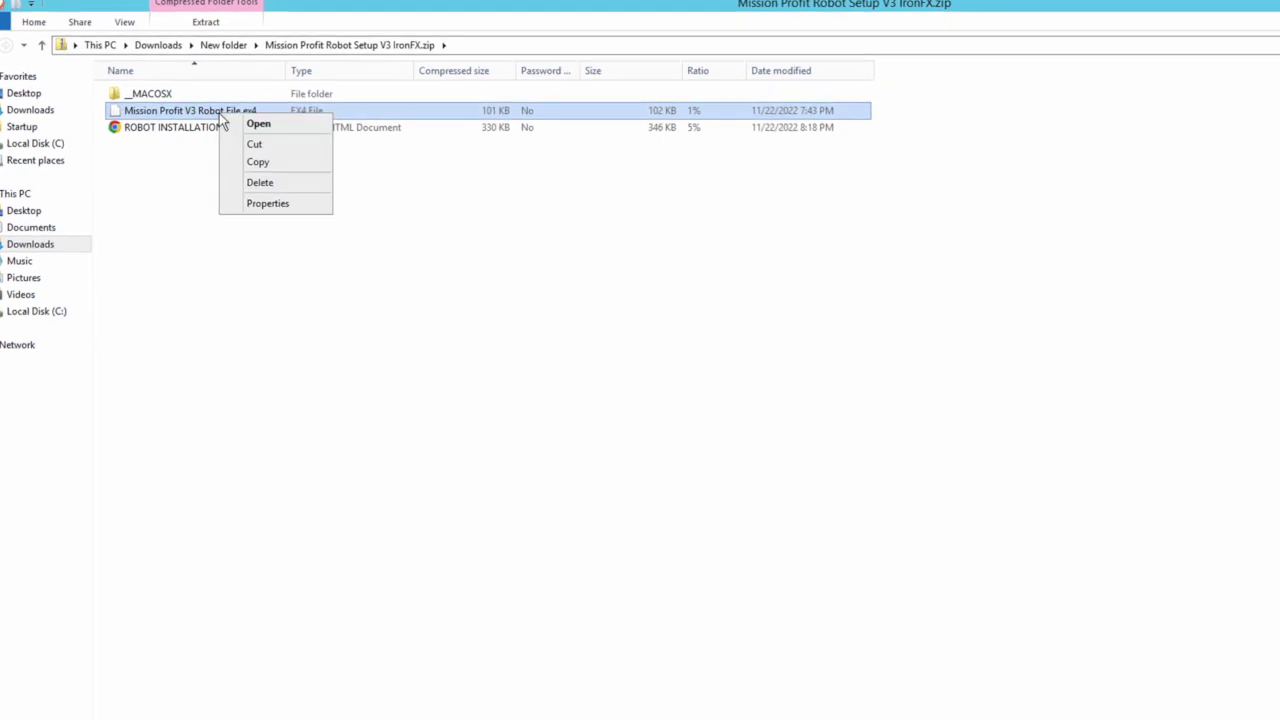
click(268, 167)
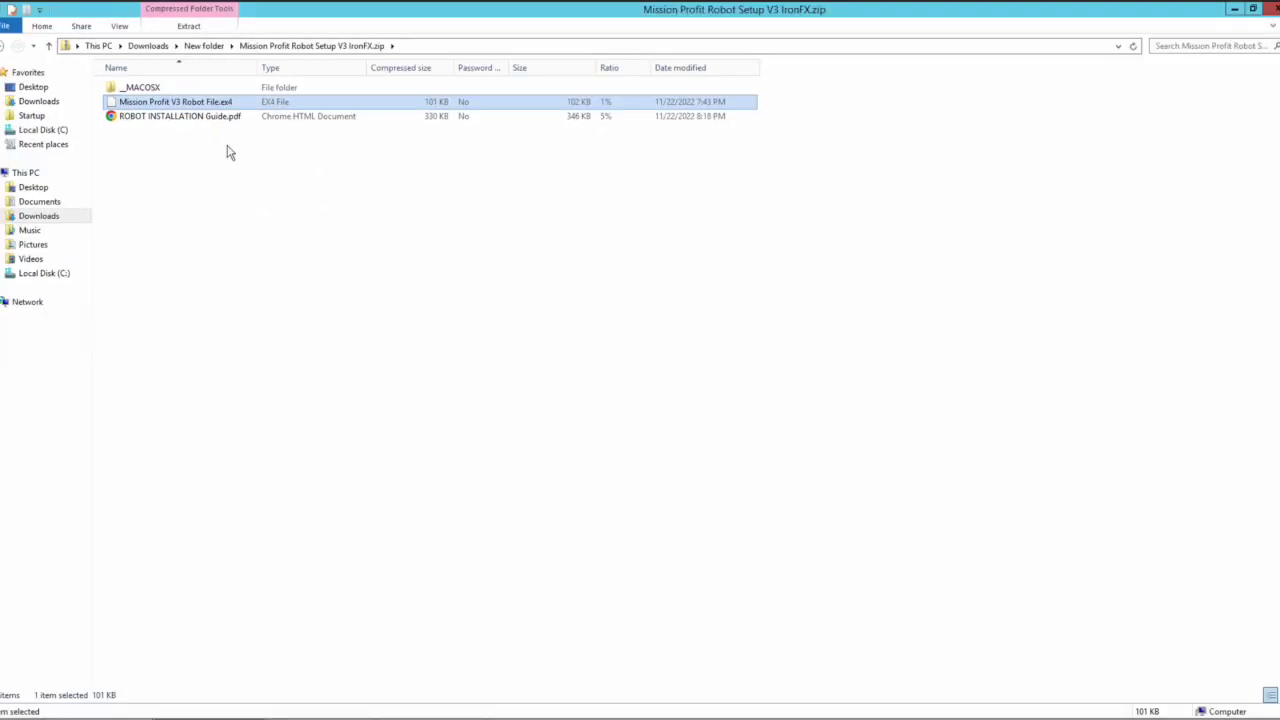
click(1236, 11)
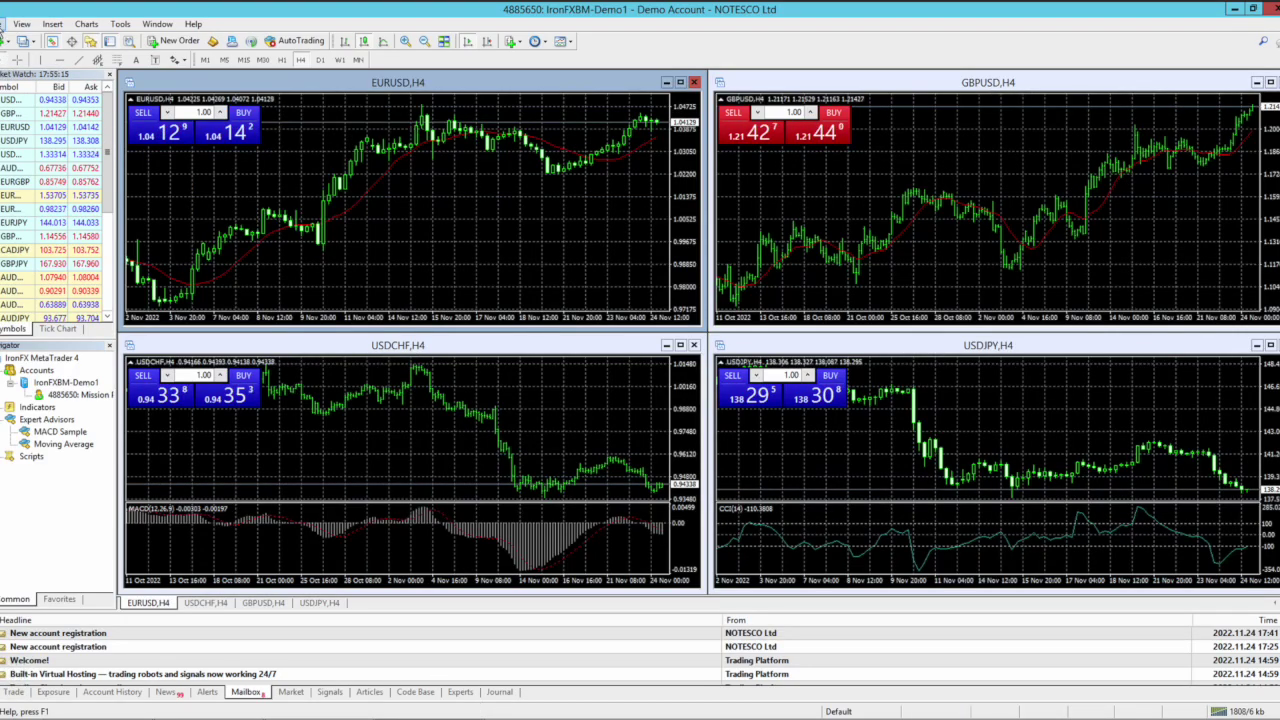
- Open the MetaTrader terminal's data folder from the File menu
click(3, 25)
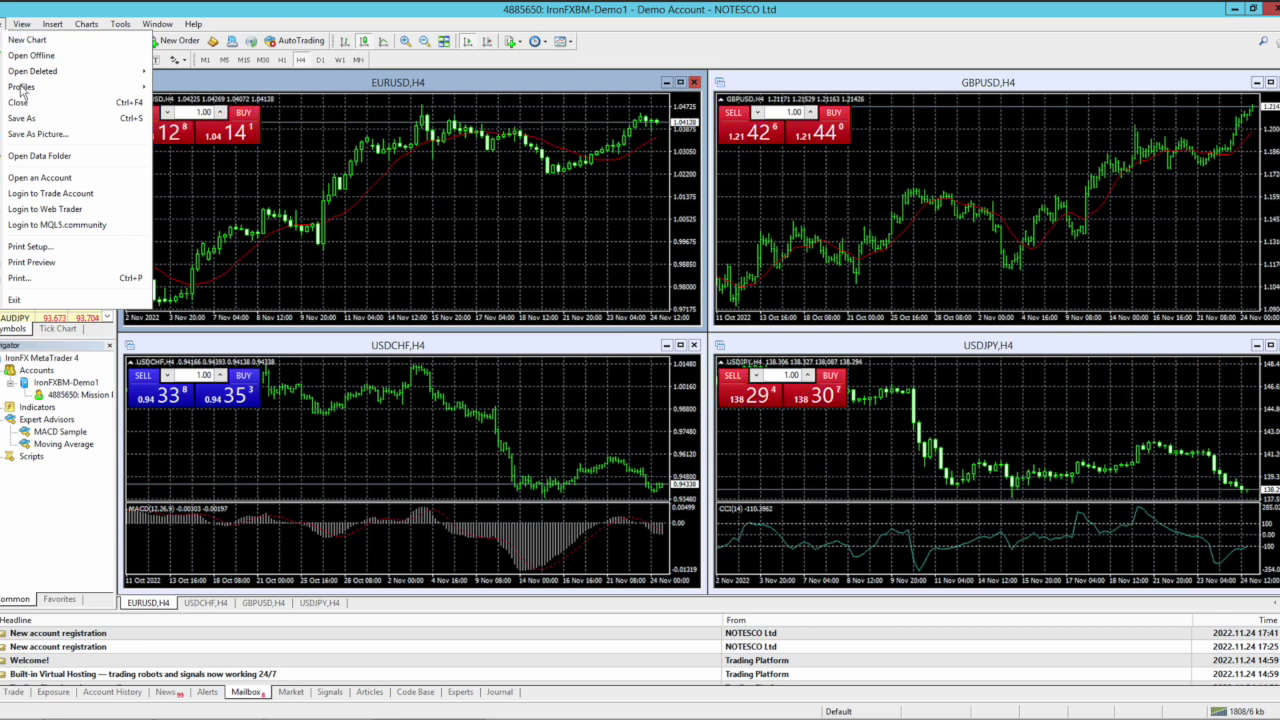
click(56, 157)
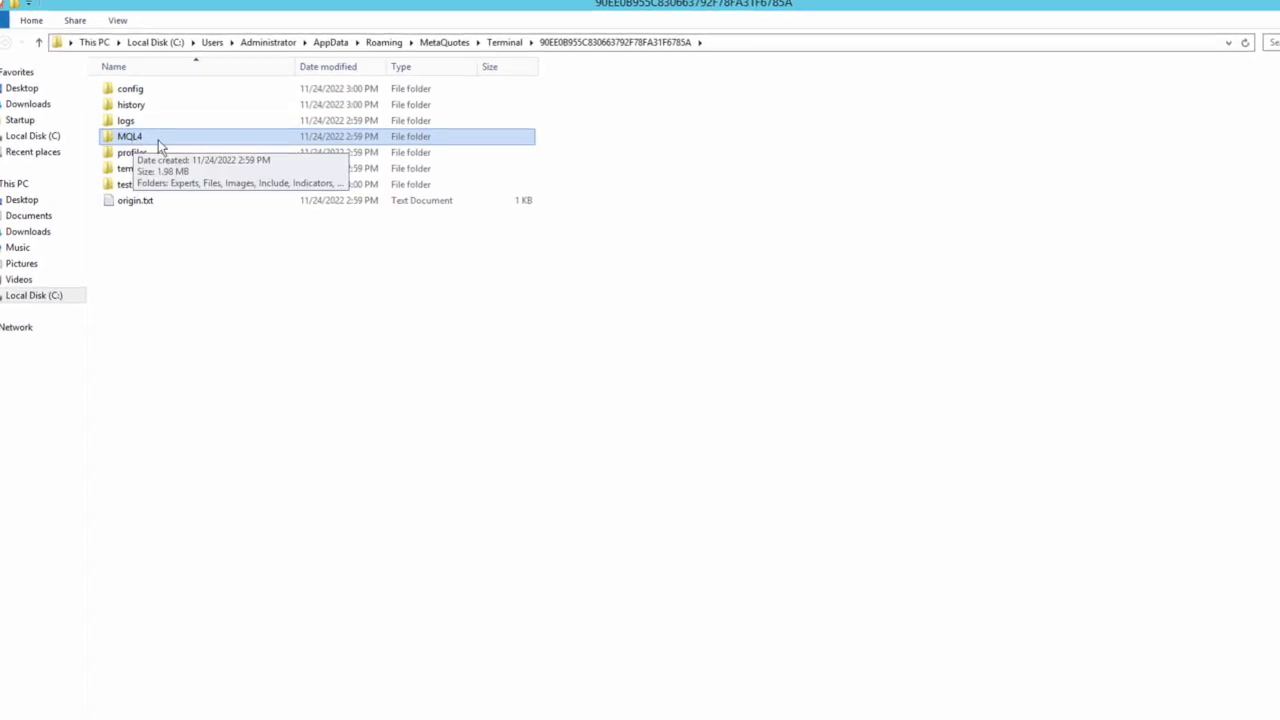
- Paste Mission Profit V3 Robot File.ex4 into the MQL4\Experts folder and hide Explorer
double_click(158, 138)
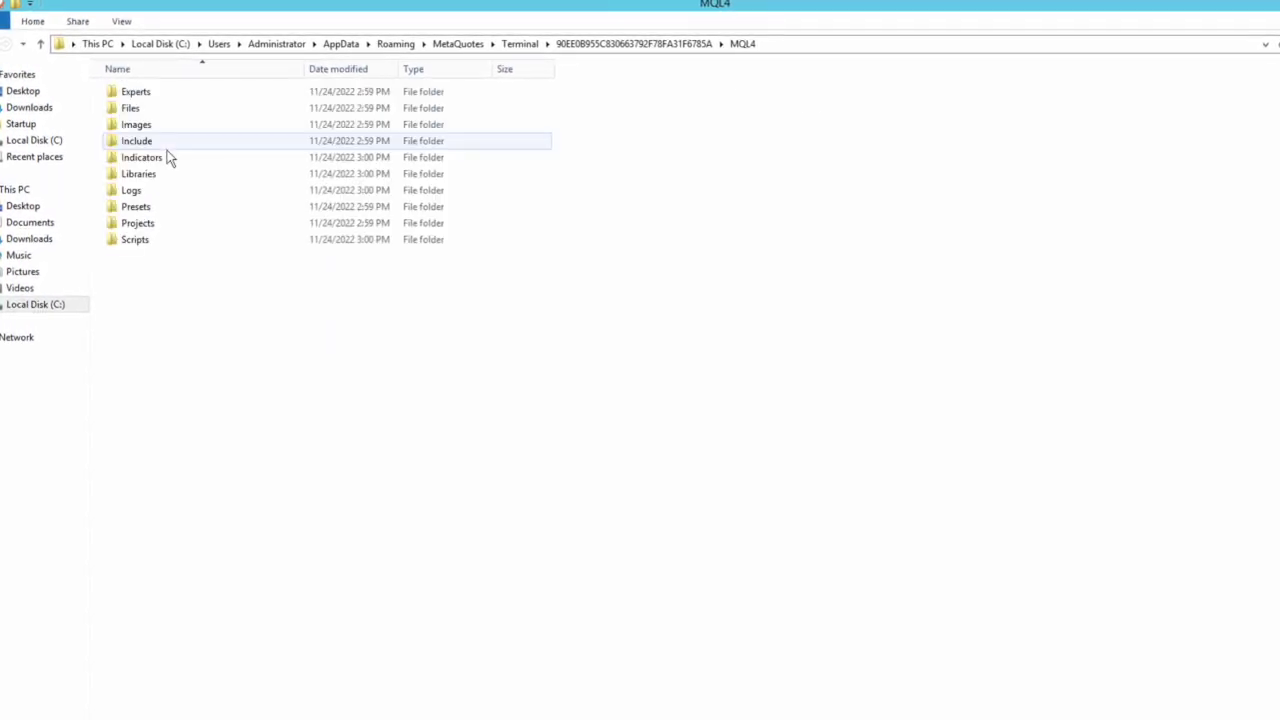
click(149, 98)
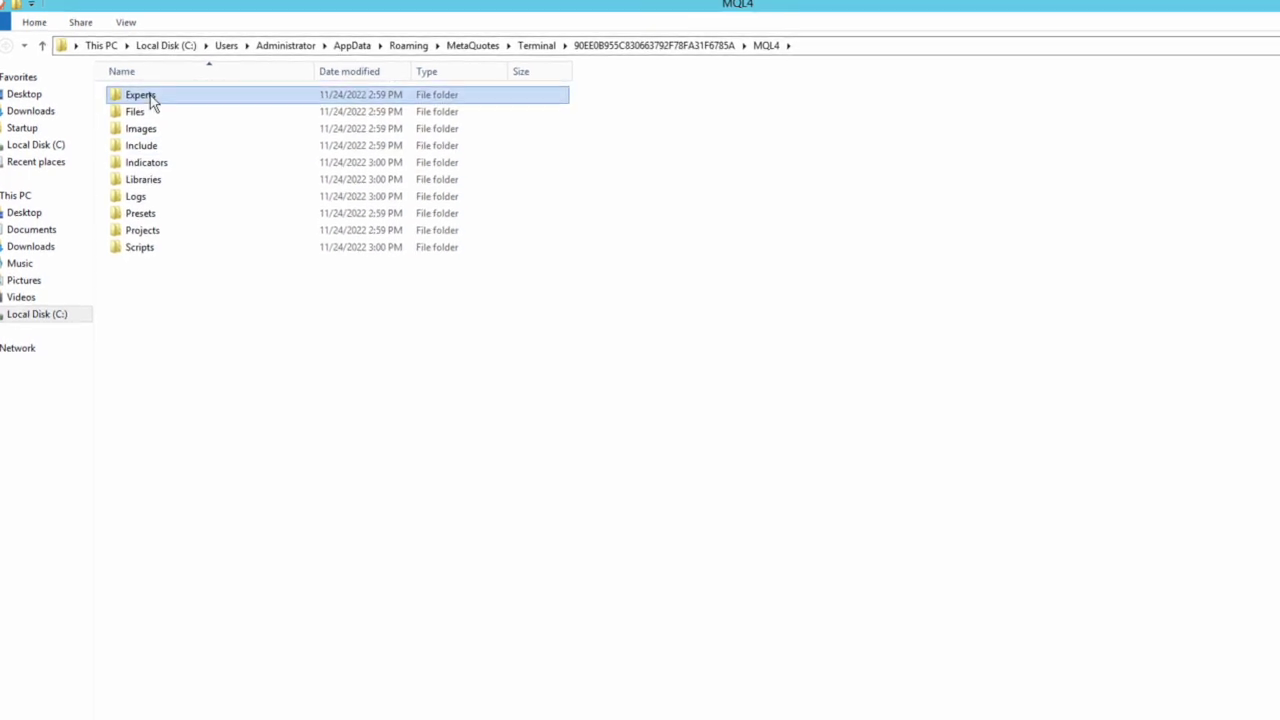
double_click(228, 101)
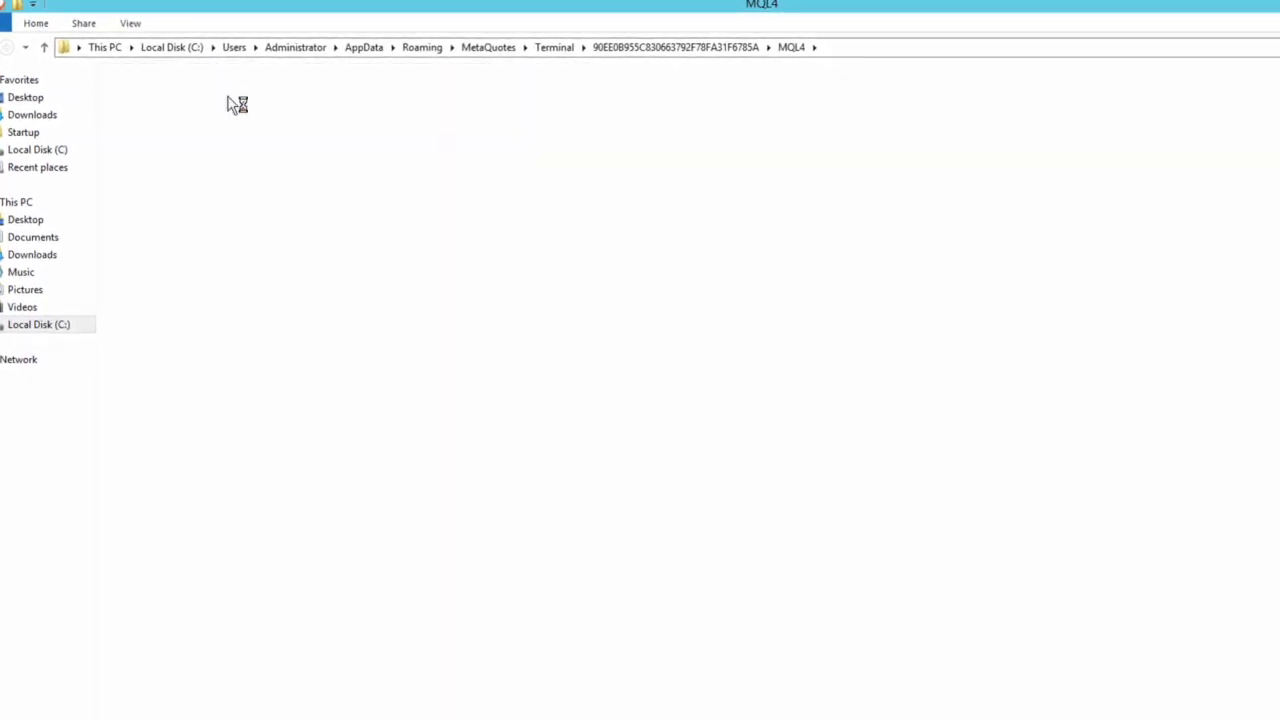
right_click(251, 257)
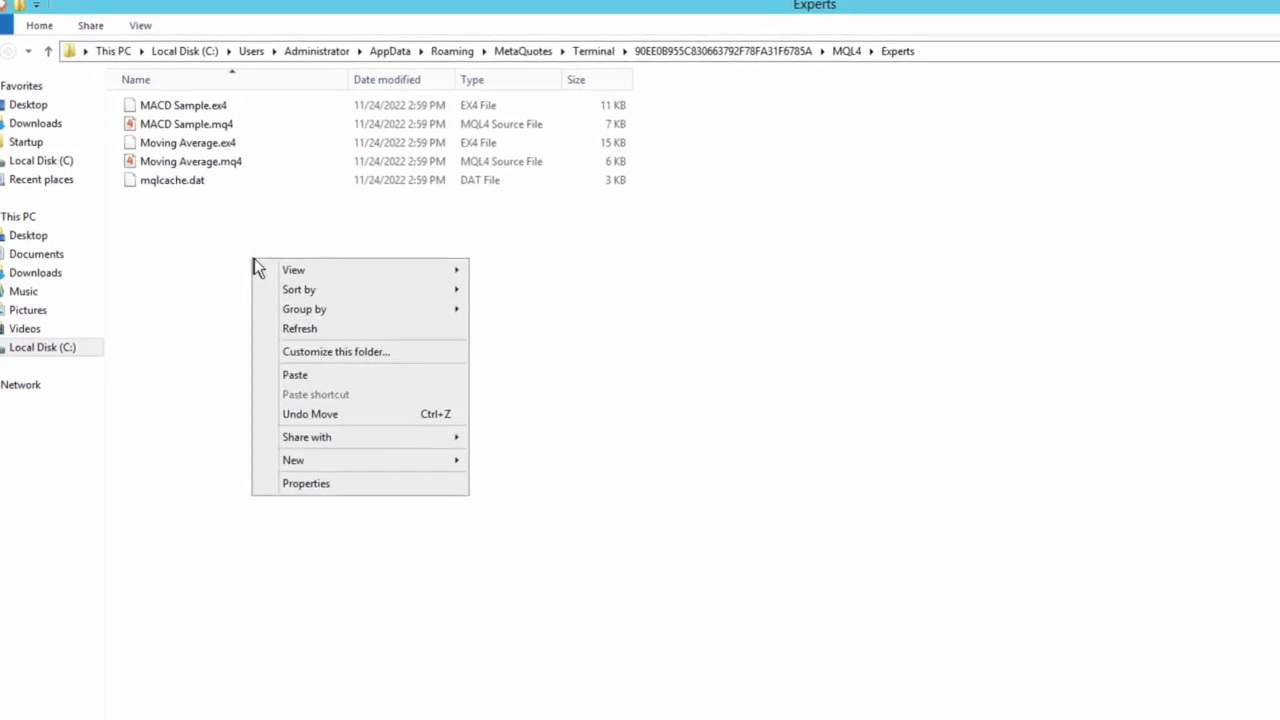
click(329, 388)
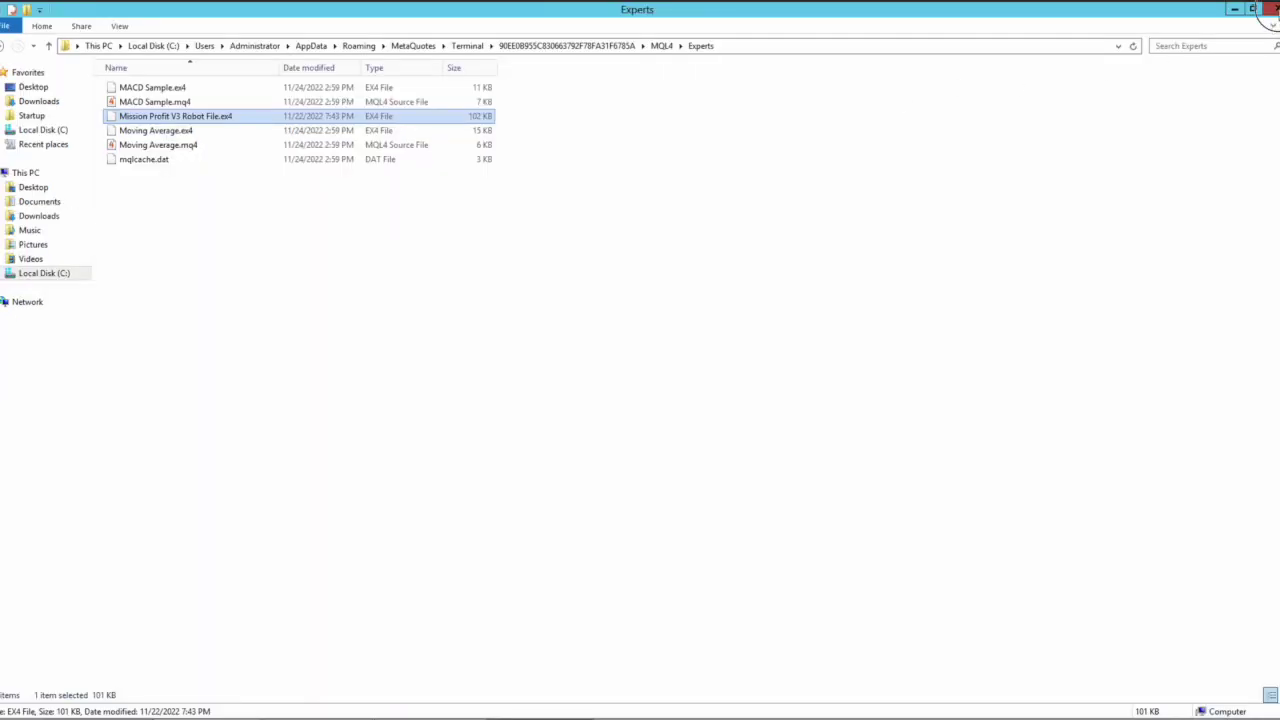
click(1232, 9)
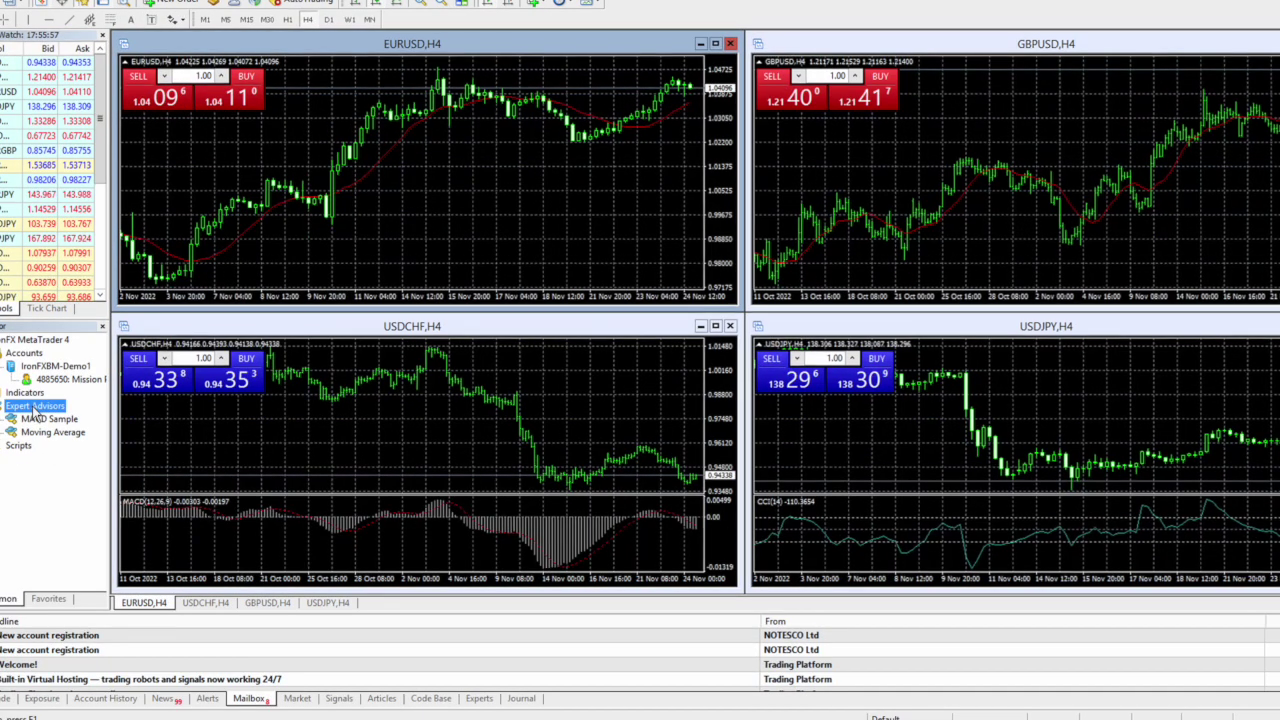
- Refresh Expert Advisors, select Mission Profit V3 Robot File, and make the EURUSD chart active
right_click(45, 420)
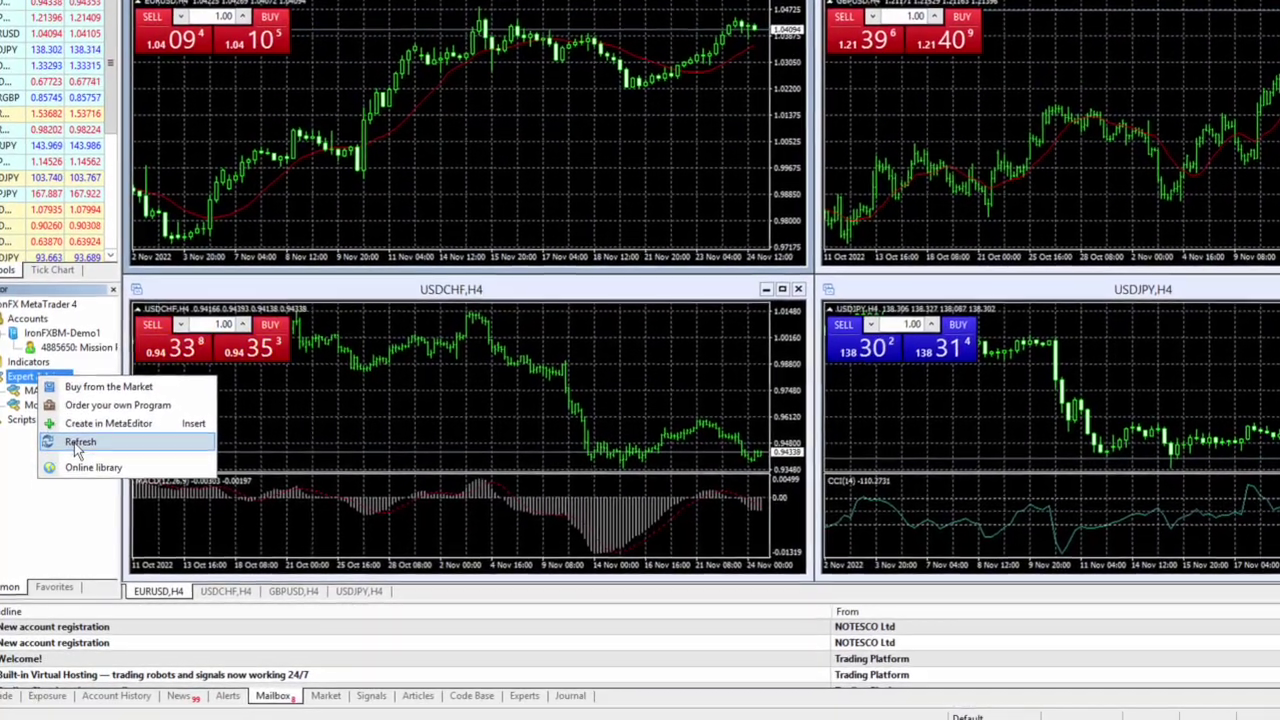
click(78, 446)
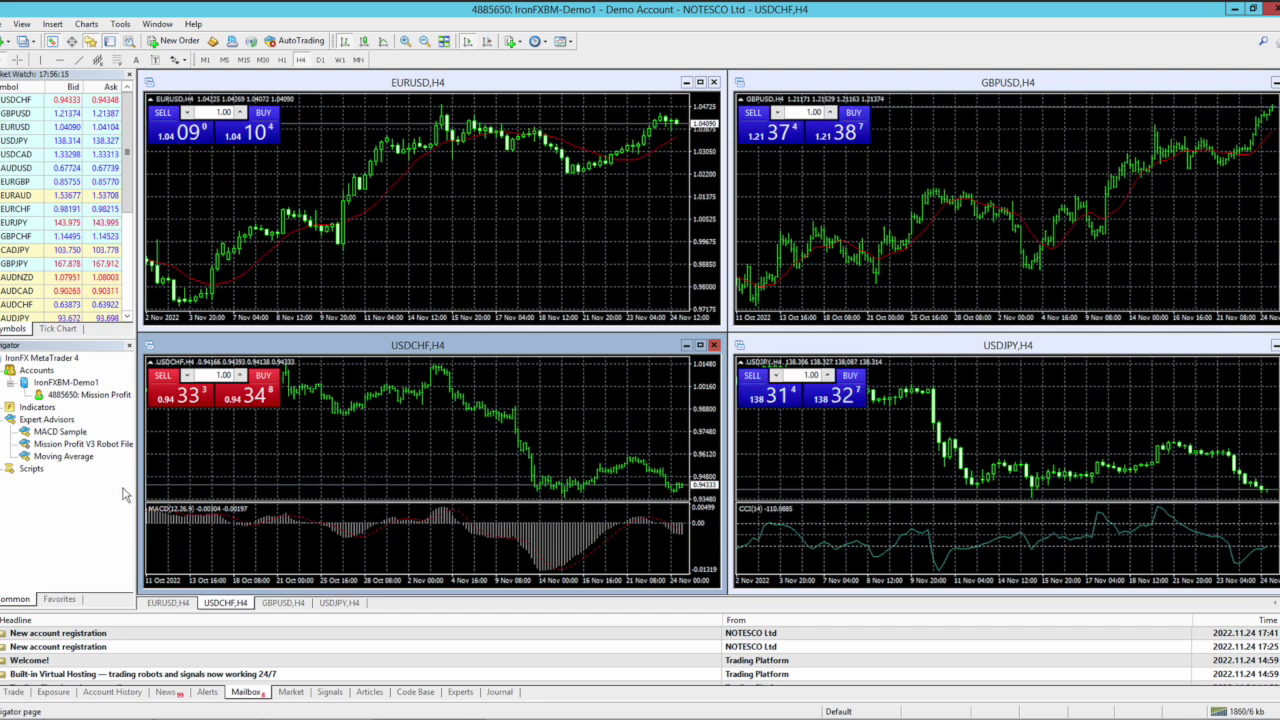
click(116, 447)
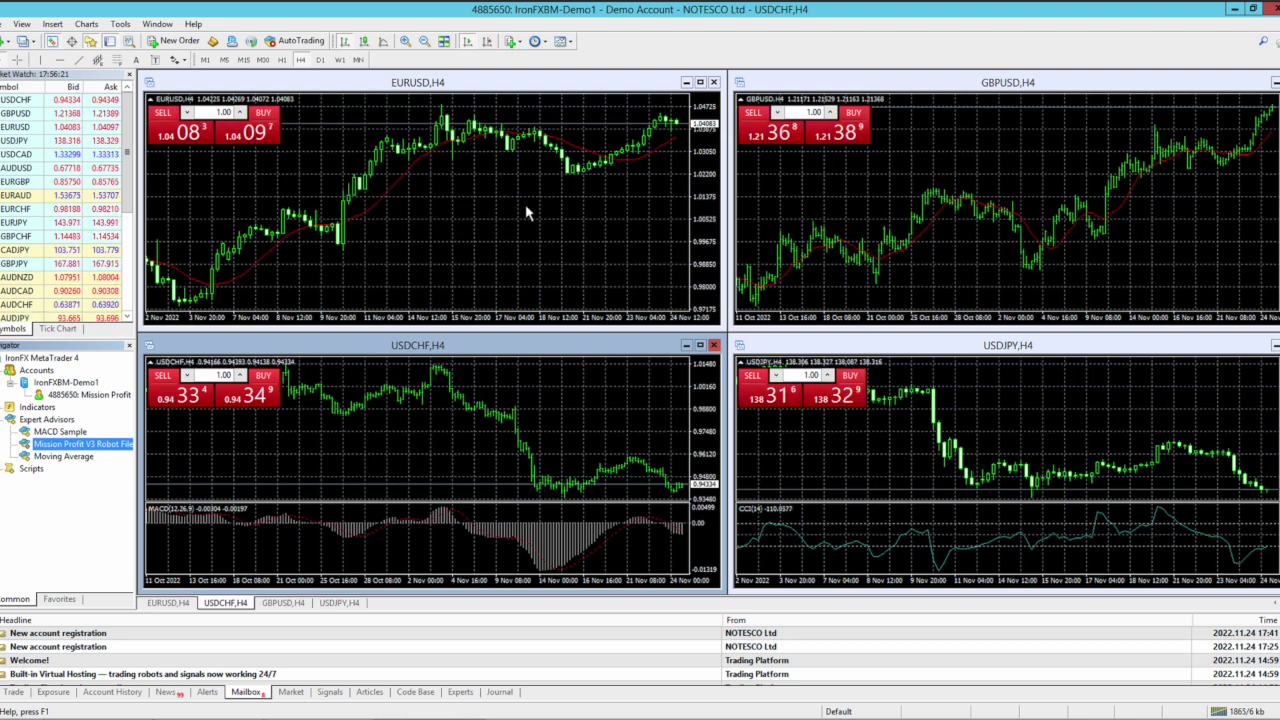
click(423, 248)
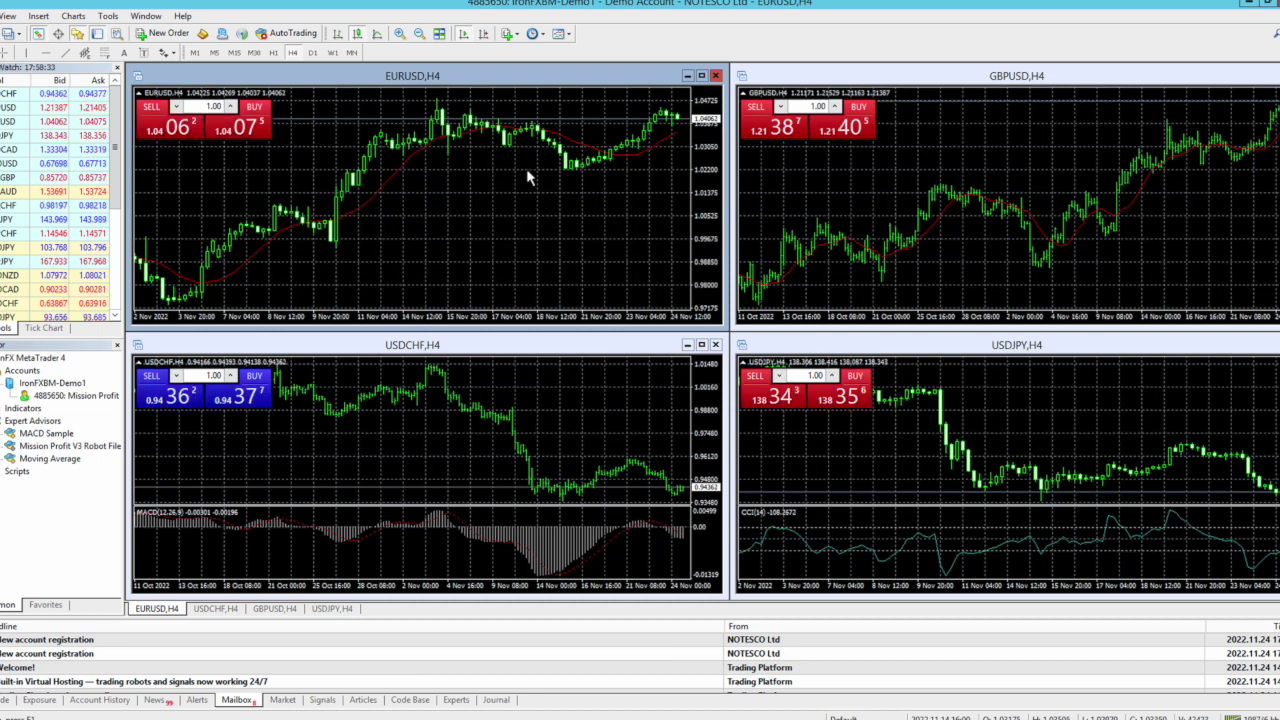
- Switch the EURUSD chart to M15 and drag Mission Profit V3 Robot File onto it
click(235, 53)
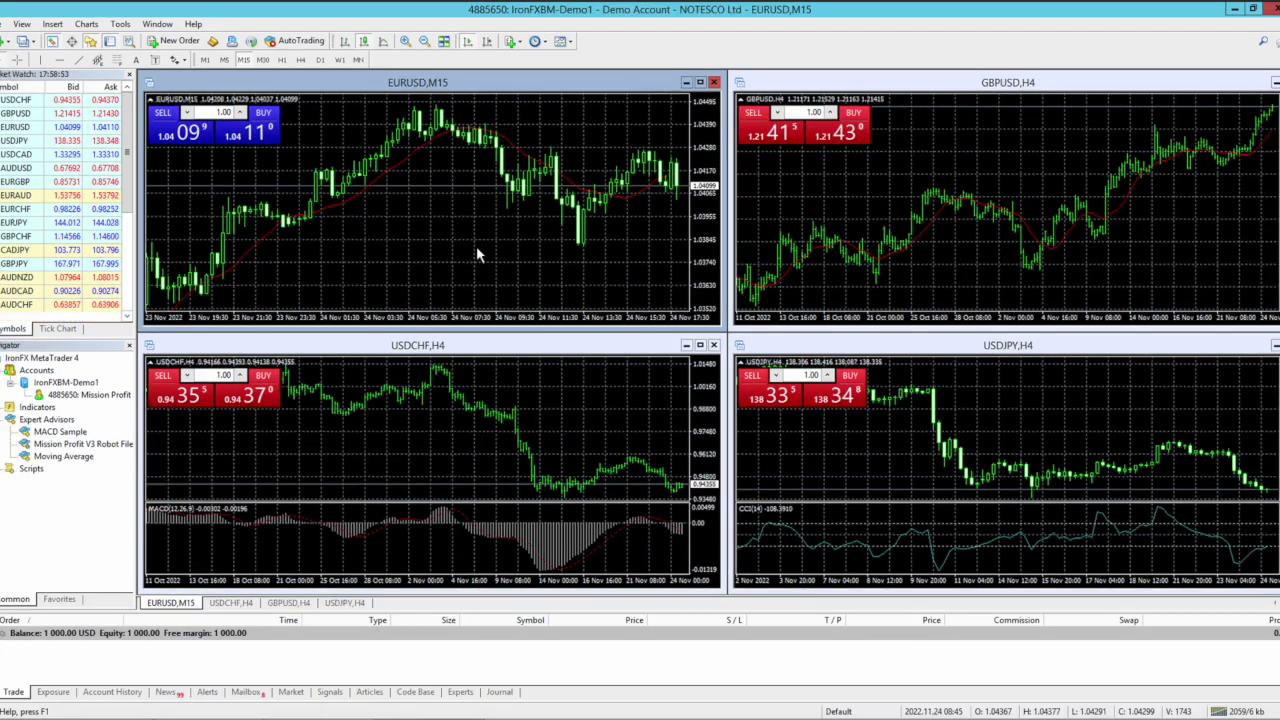
click(68, 444)
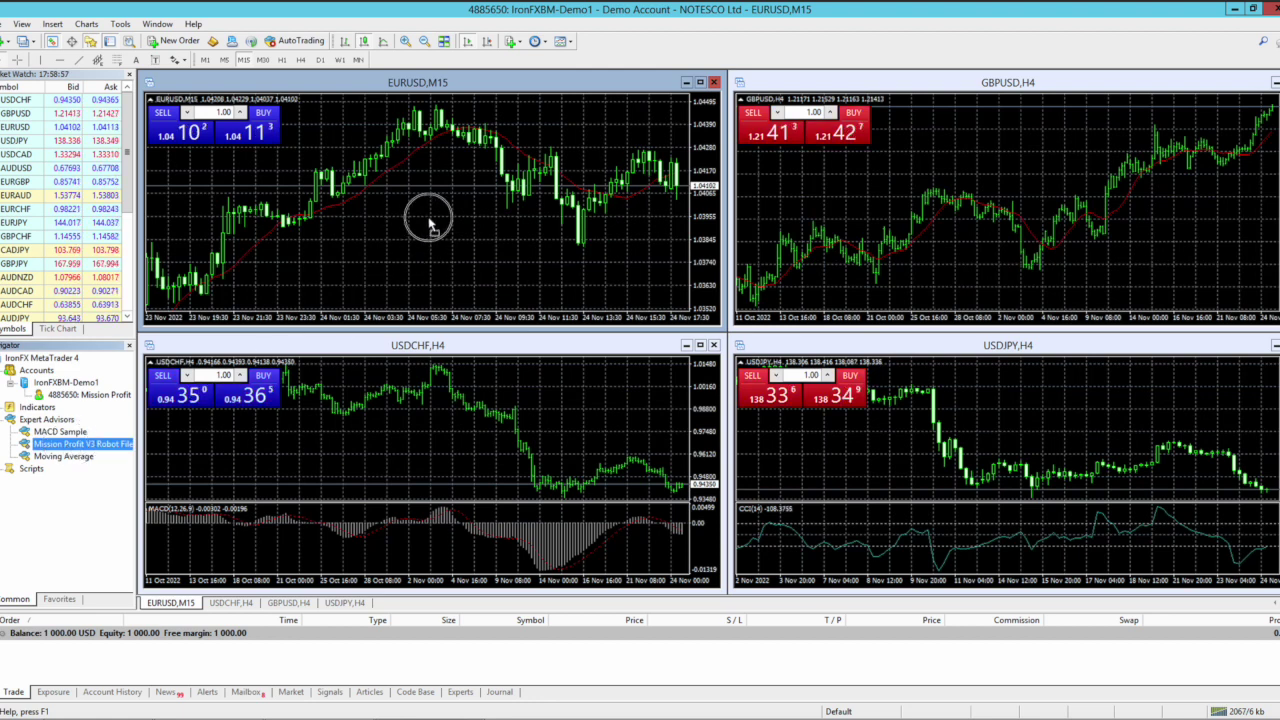
drag(430, 227, 427, 215)
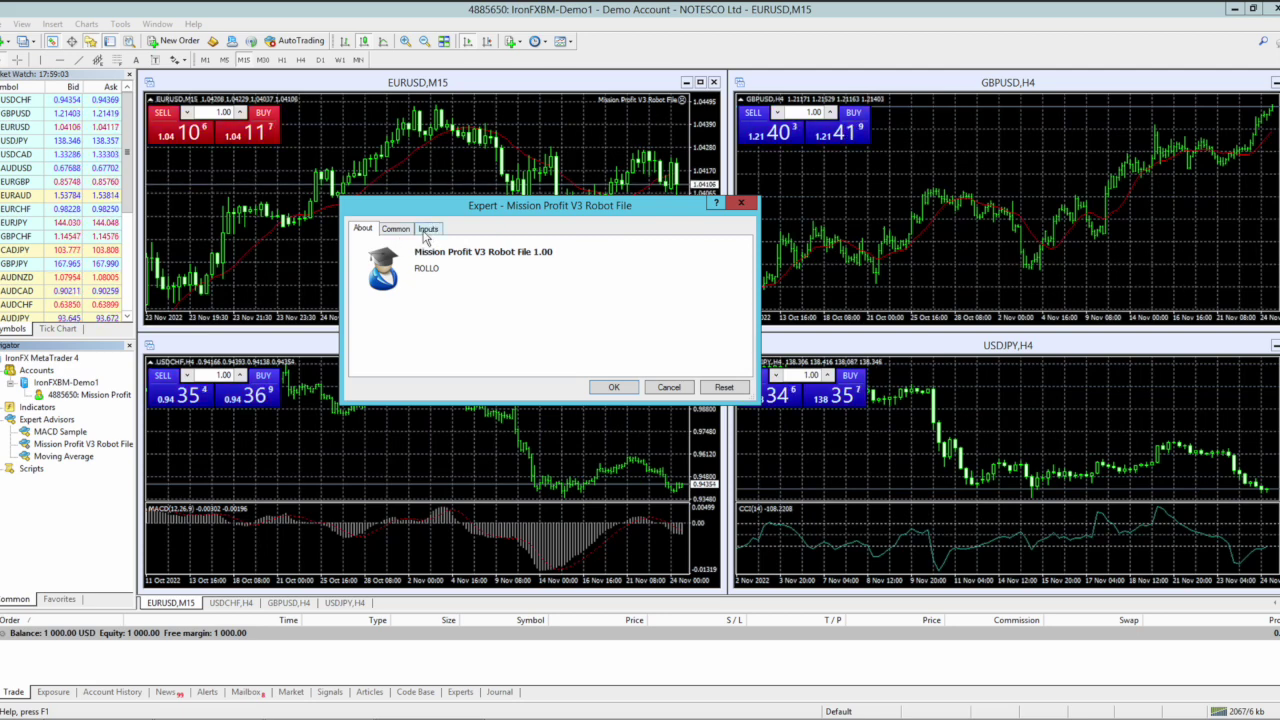
- On the Common tab, allow live trading, DLL imports, Signals modification and disabling alerts once hit
click(398, 229)
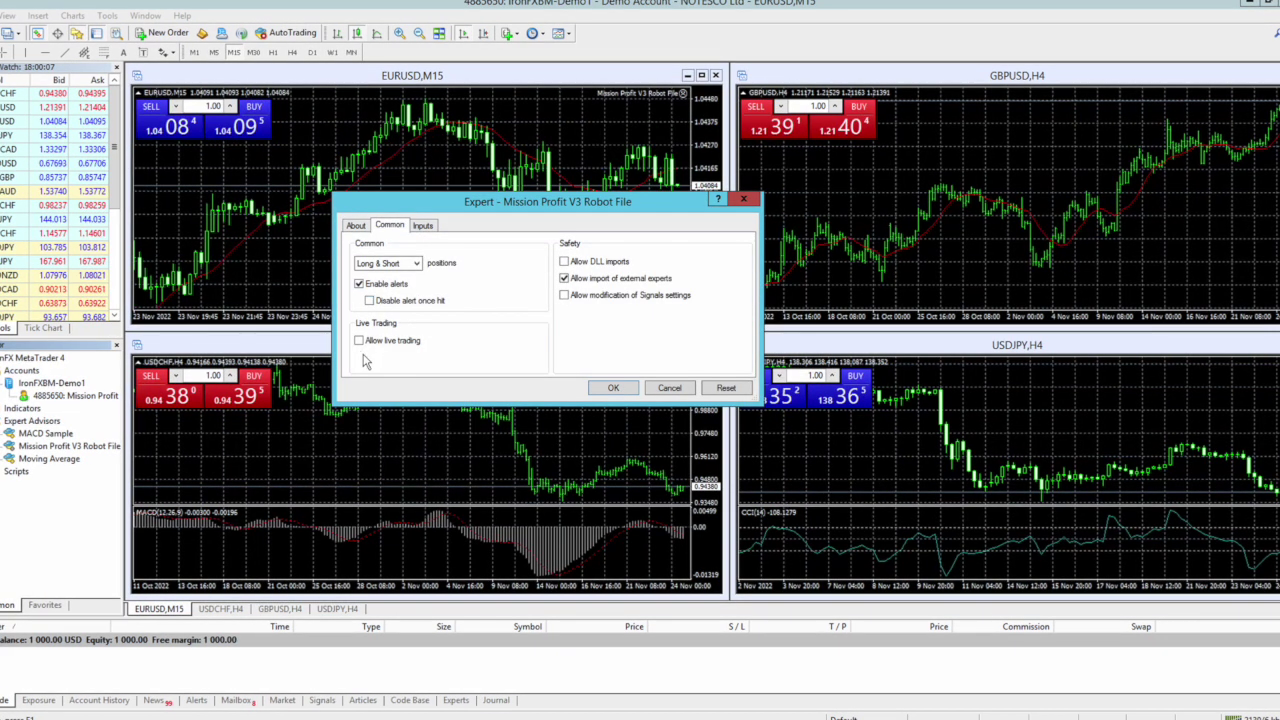
click(358, 341)
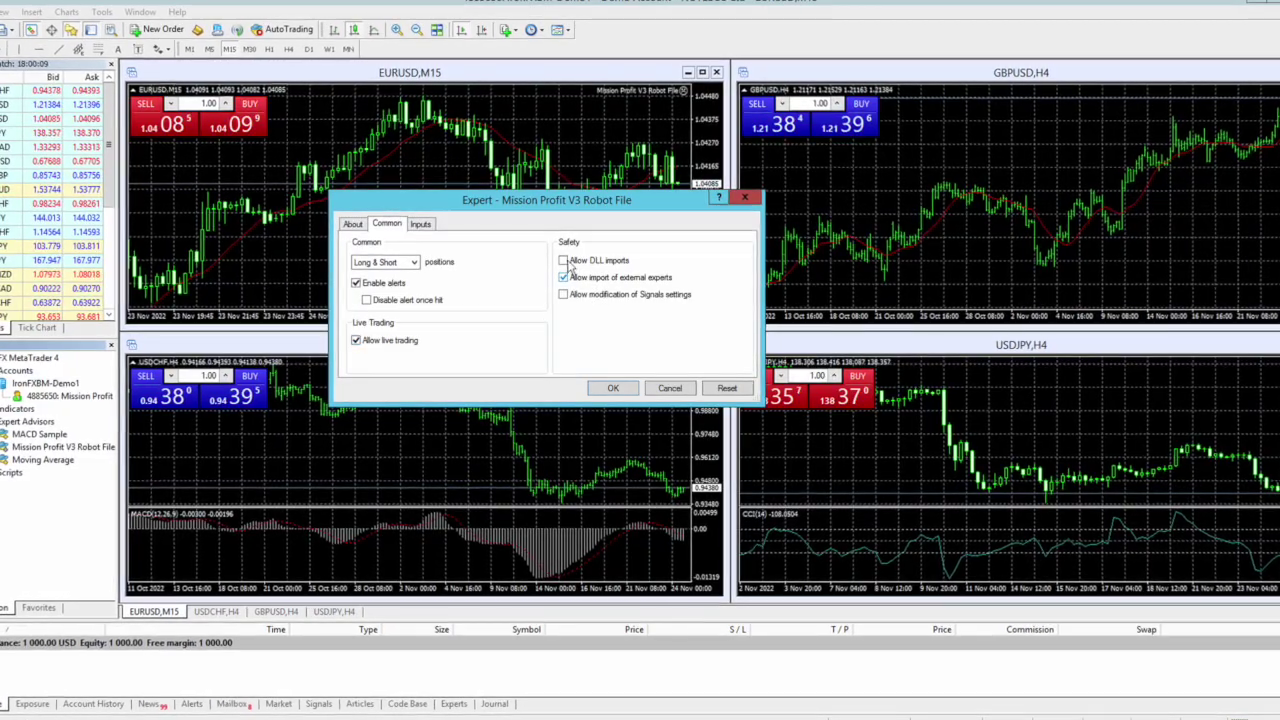
click(563, 260)
click(563, 294)
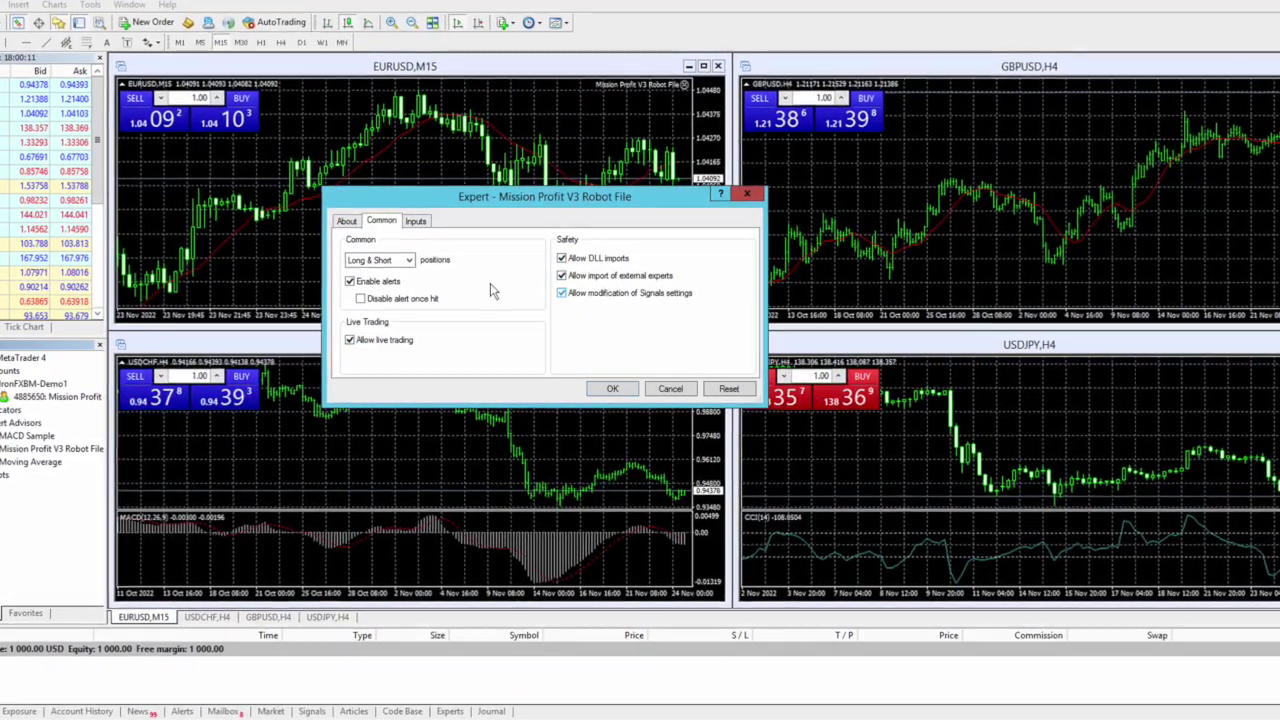
click(358, 298)
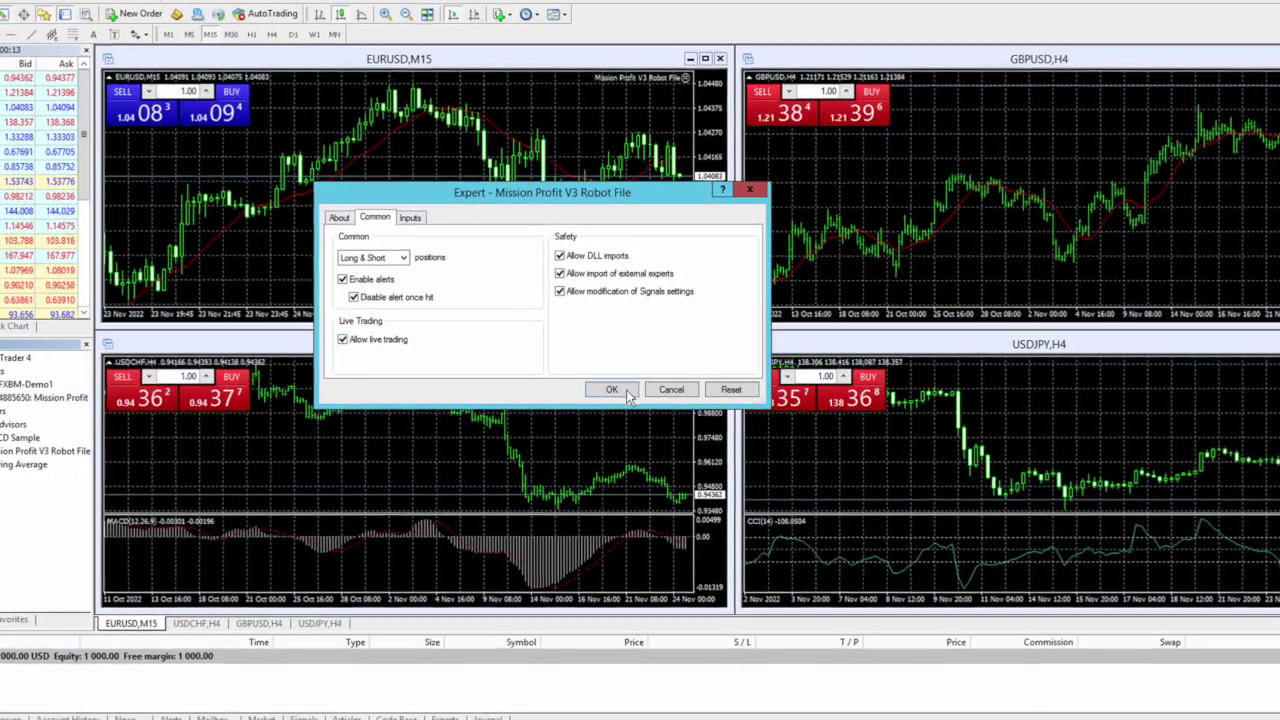
- Paste the license key into the LicenseKey input and confirm to attach the robot to EURUSD M15
click(412, 217)
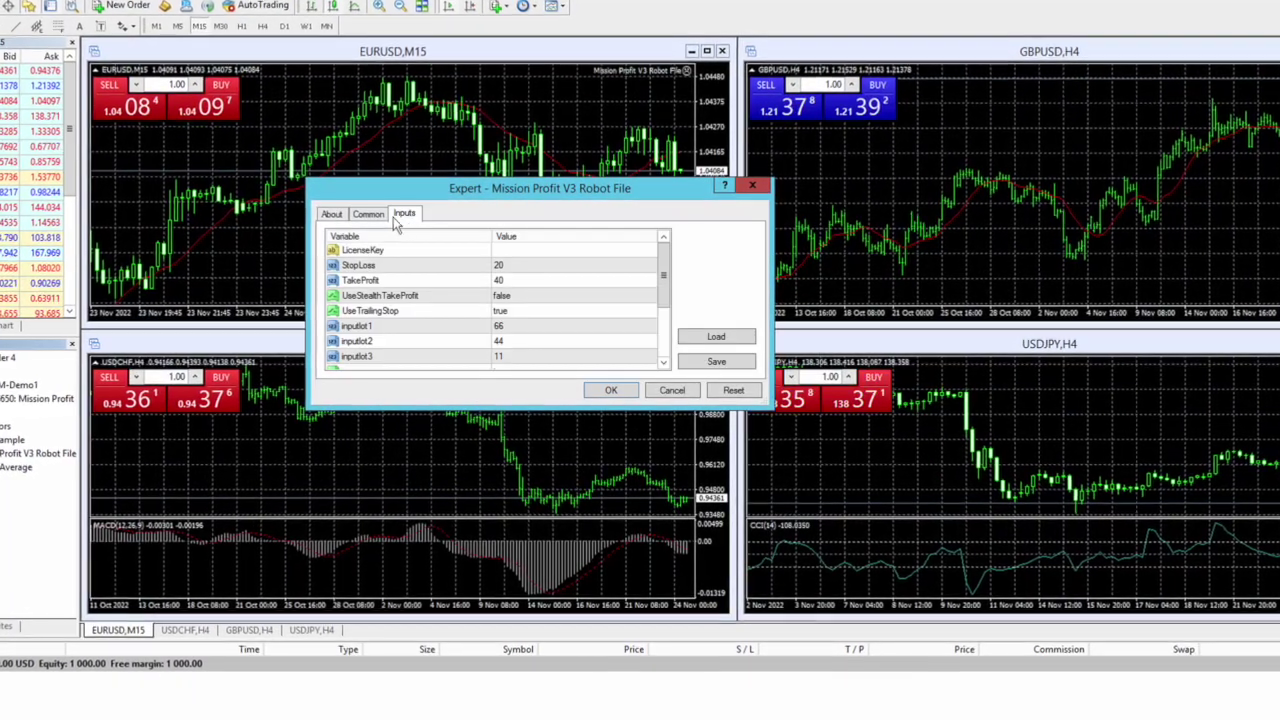
click(509, 250)
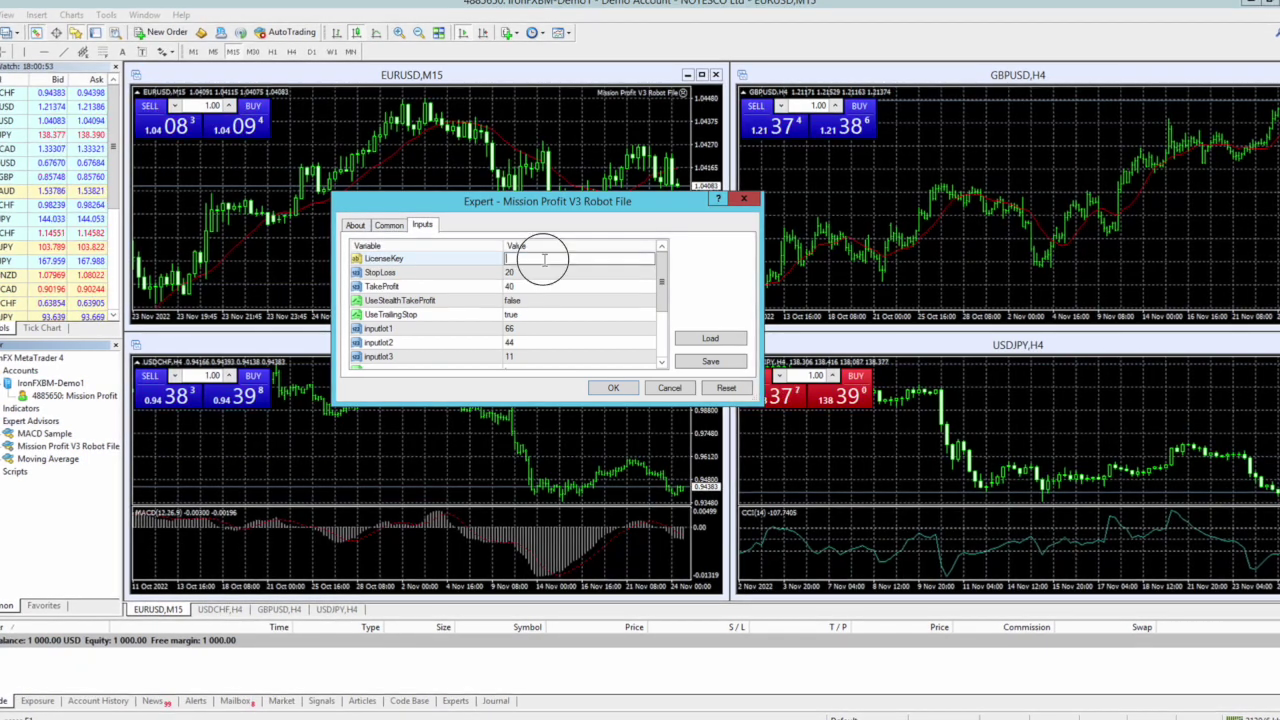
right_click(544, 259)
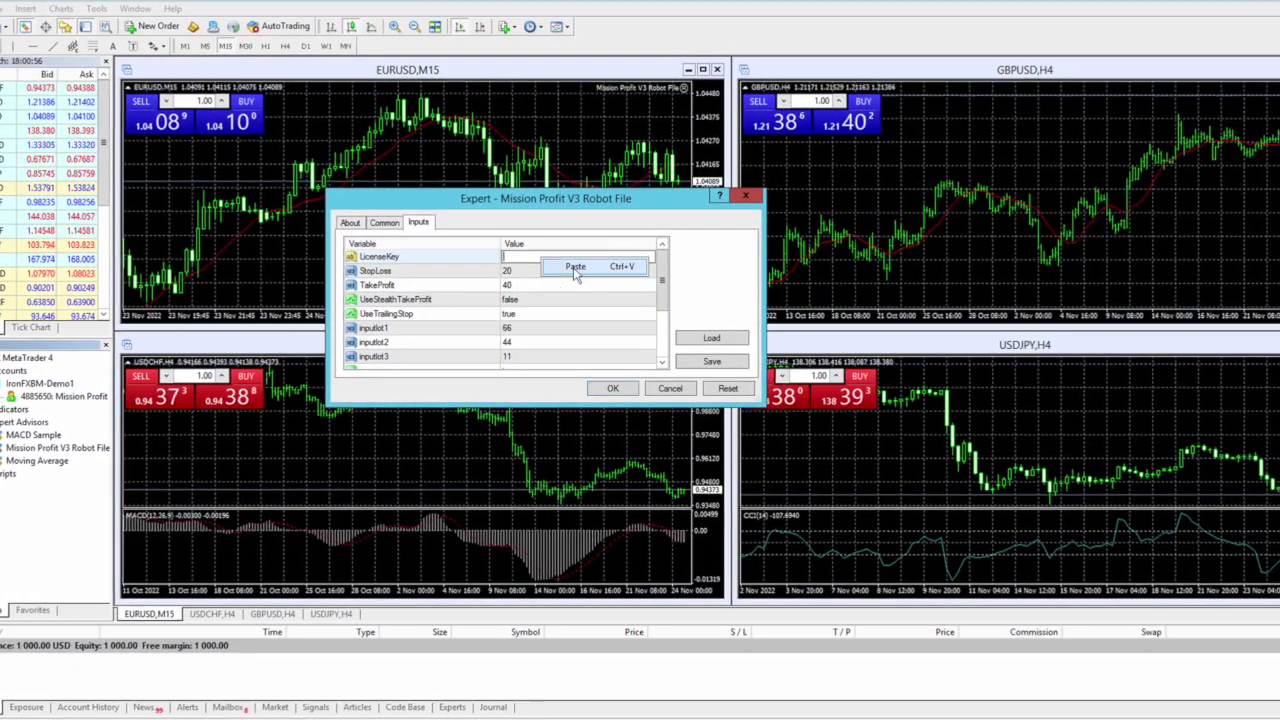
click(575, 270)
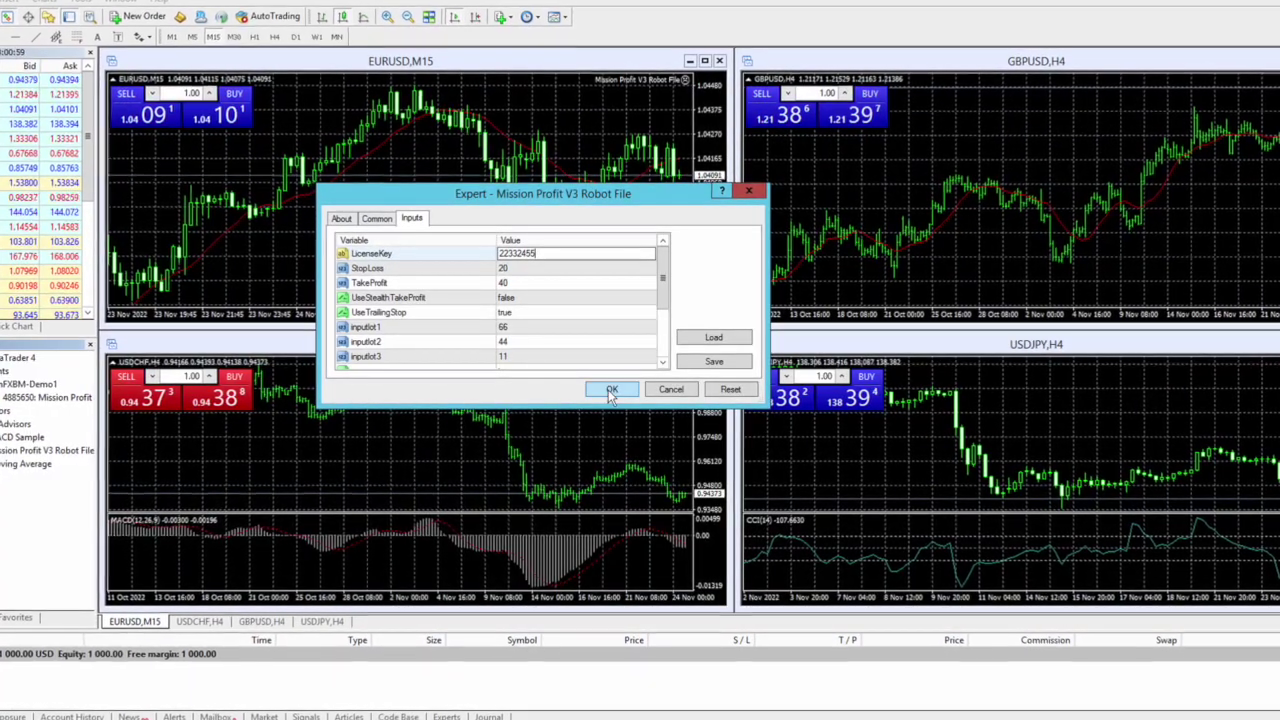
click(610, 391)
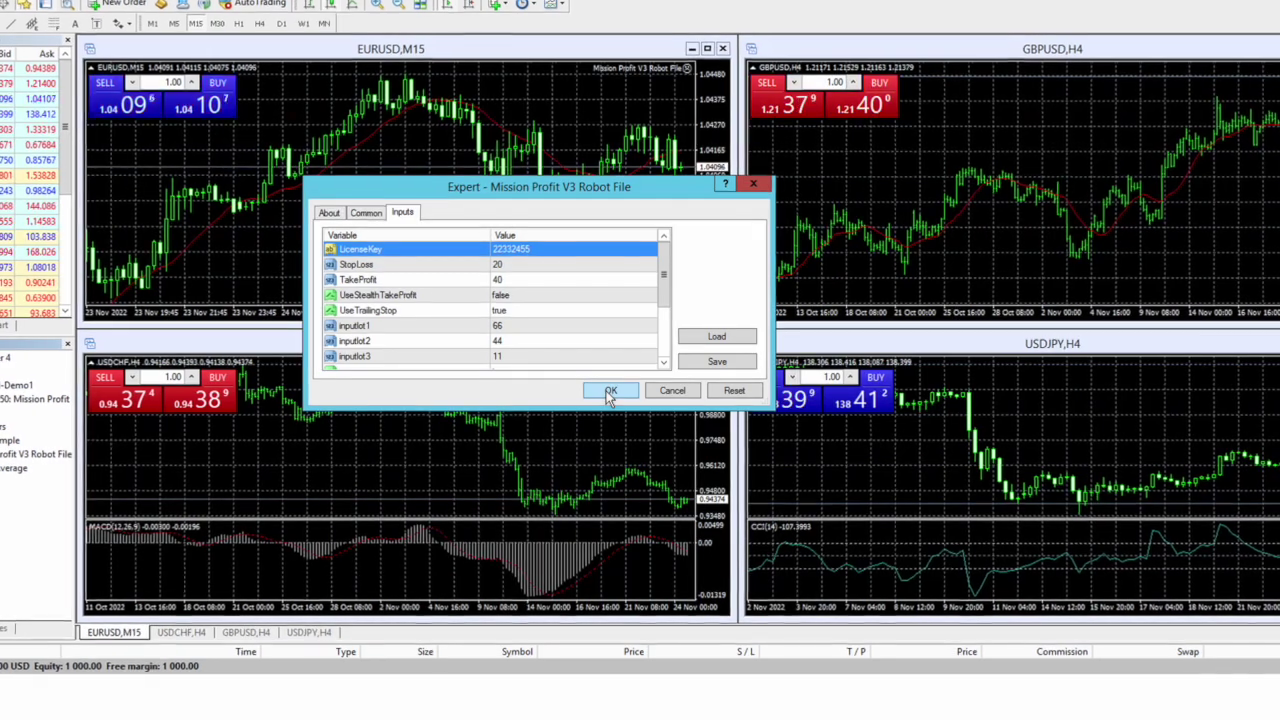
click(610, 391)
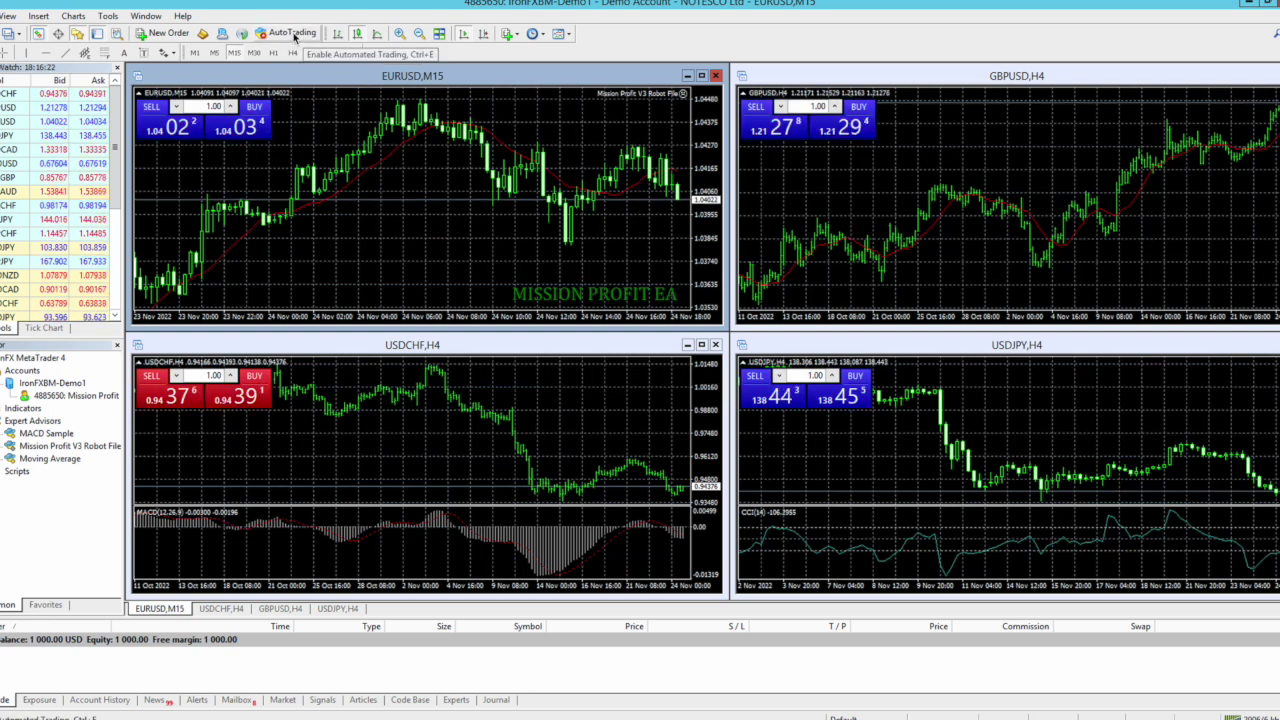
- Turn on AutoTrading so the robot opens a 0.01-lot EURUSD buy, then select the USDJPY chart
click(293, 36)
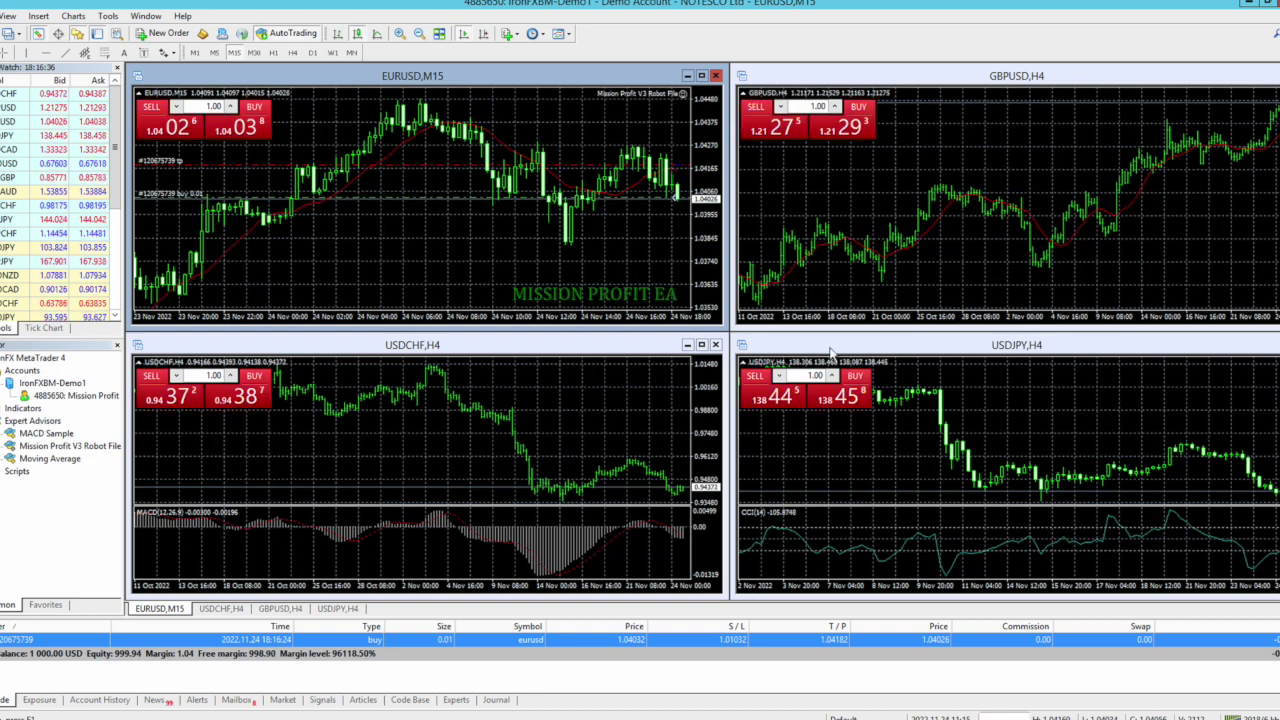
click(1038, 418)
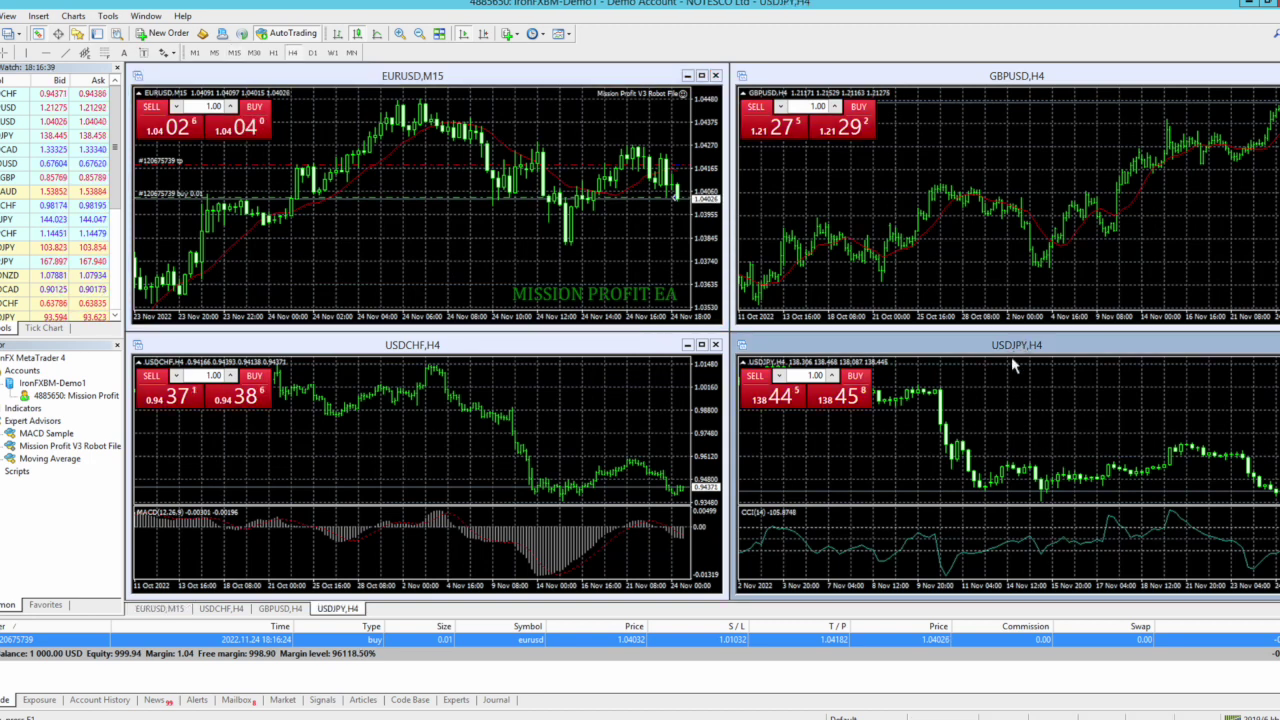
- Switch USDJPY to M15, drag the Mission Profit V3 robot onto it, and paste the LicenseKey
click(233, 53)
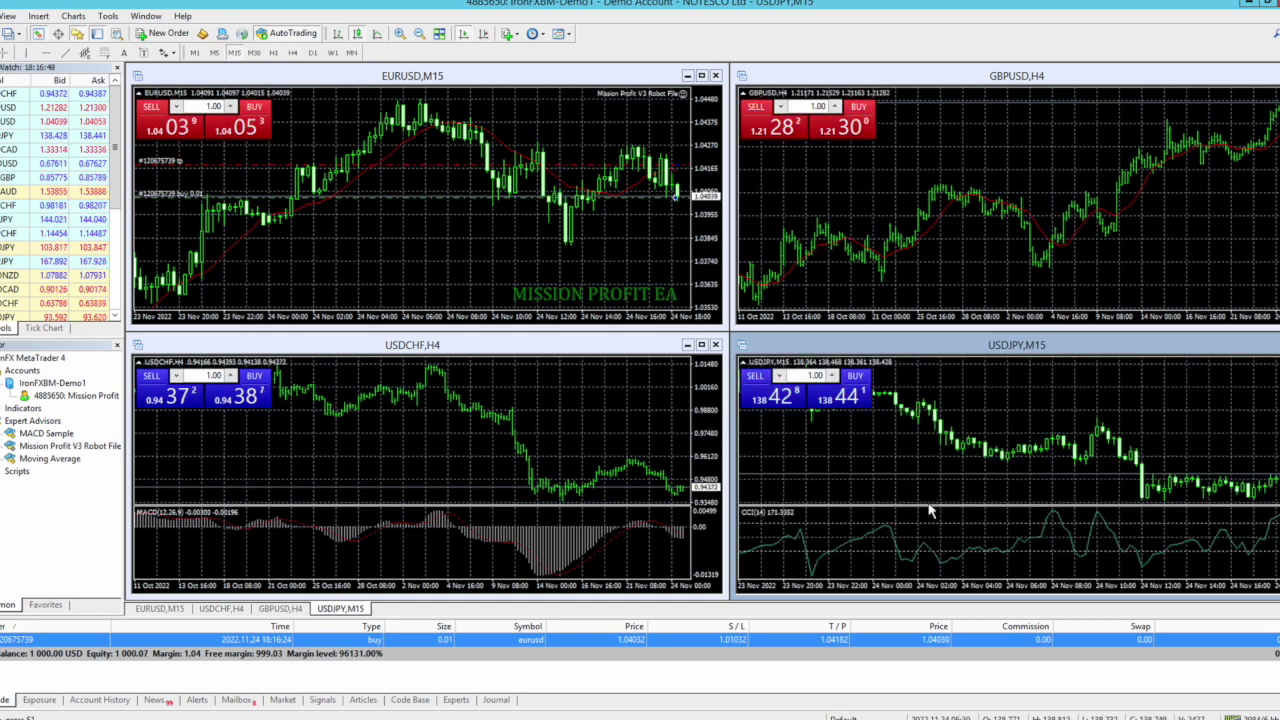
click(100, 446)
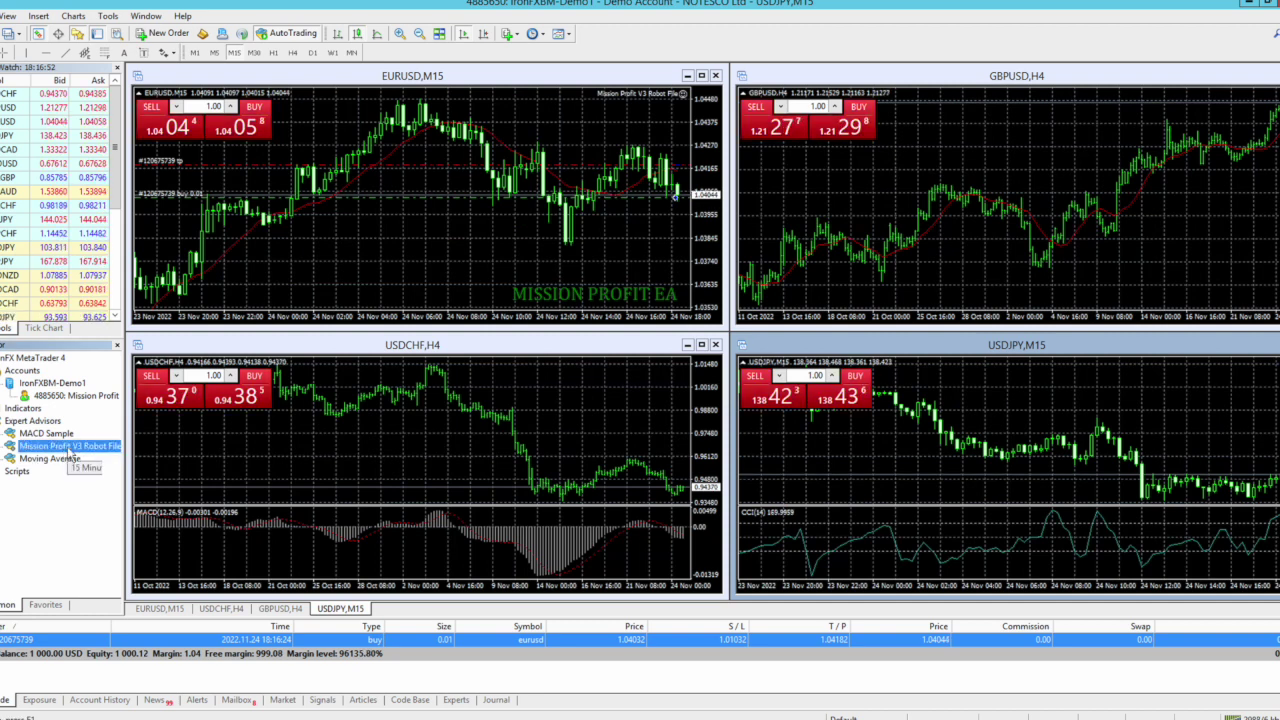
drag(72, 456, 984, 413)
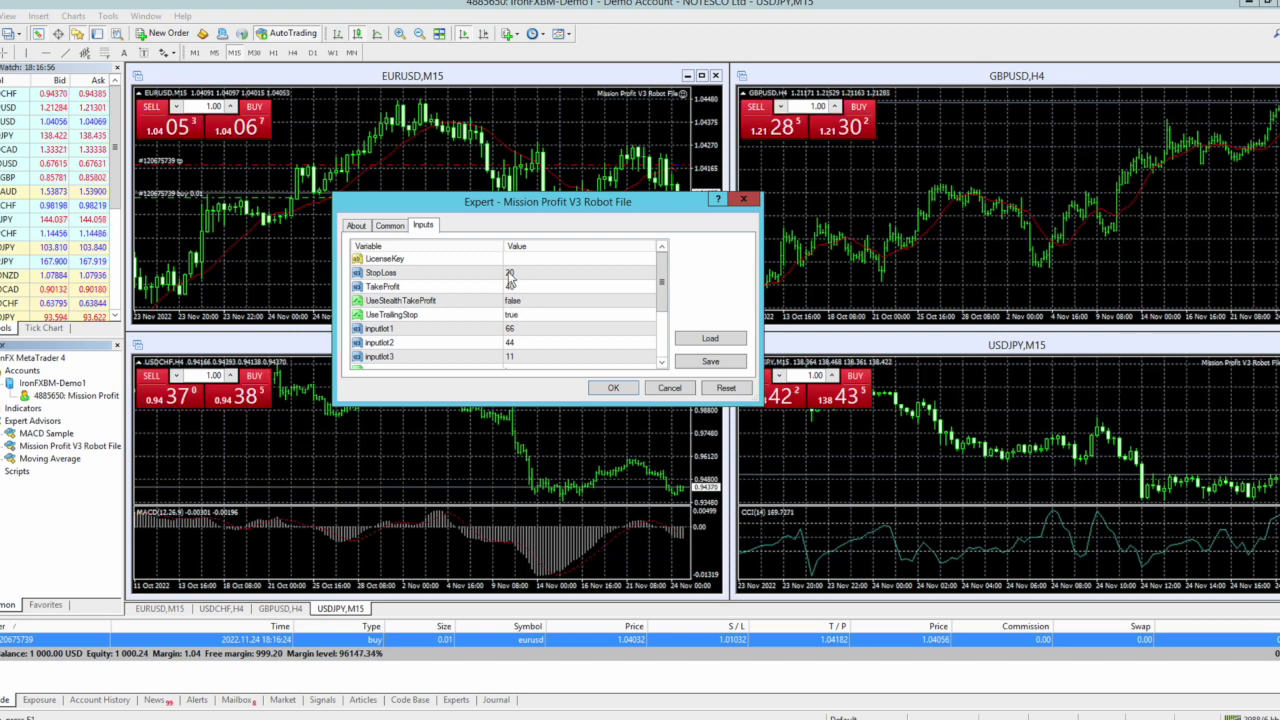
double_click(510, 258)
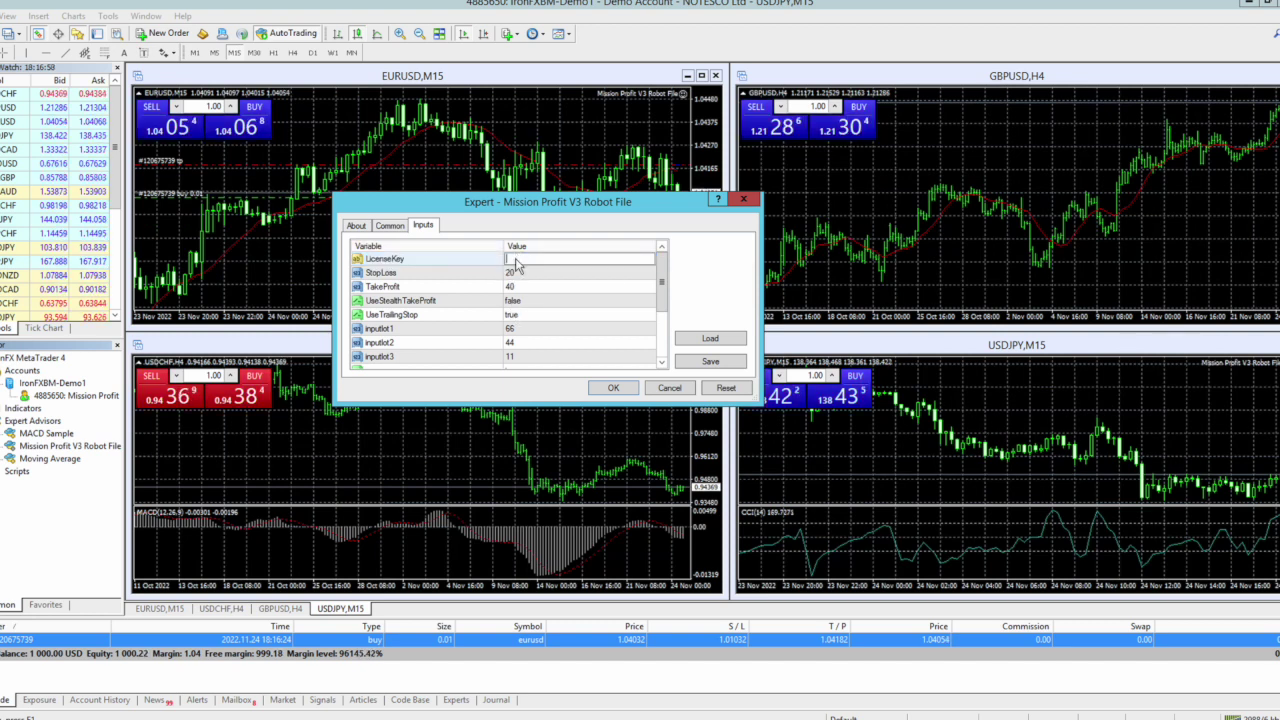
click(550, 267)
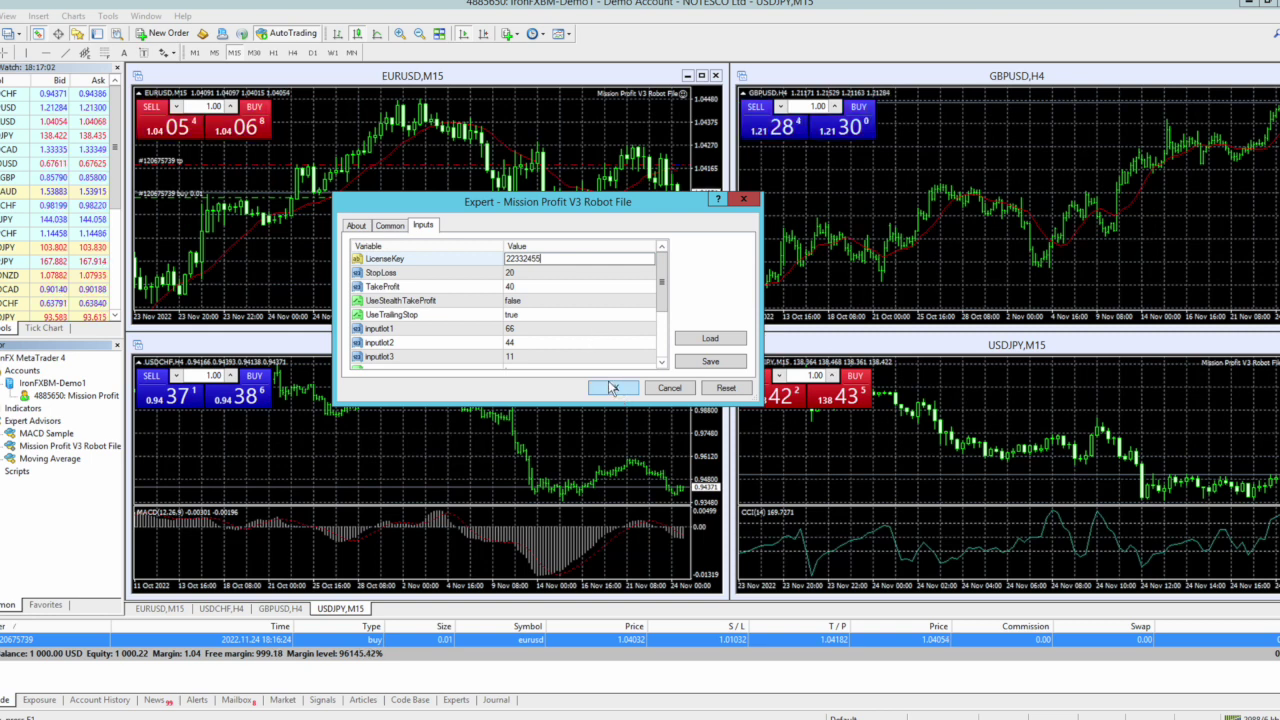
- Allow live trading, DLL imports and Signals modification, then confirm the robot settings
click(387, 229)
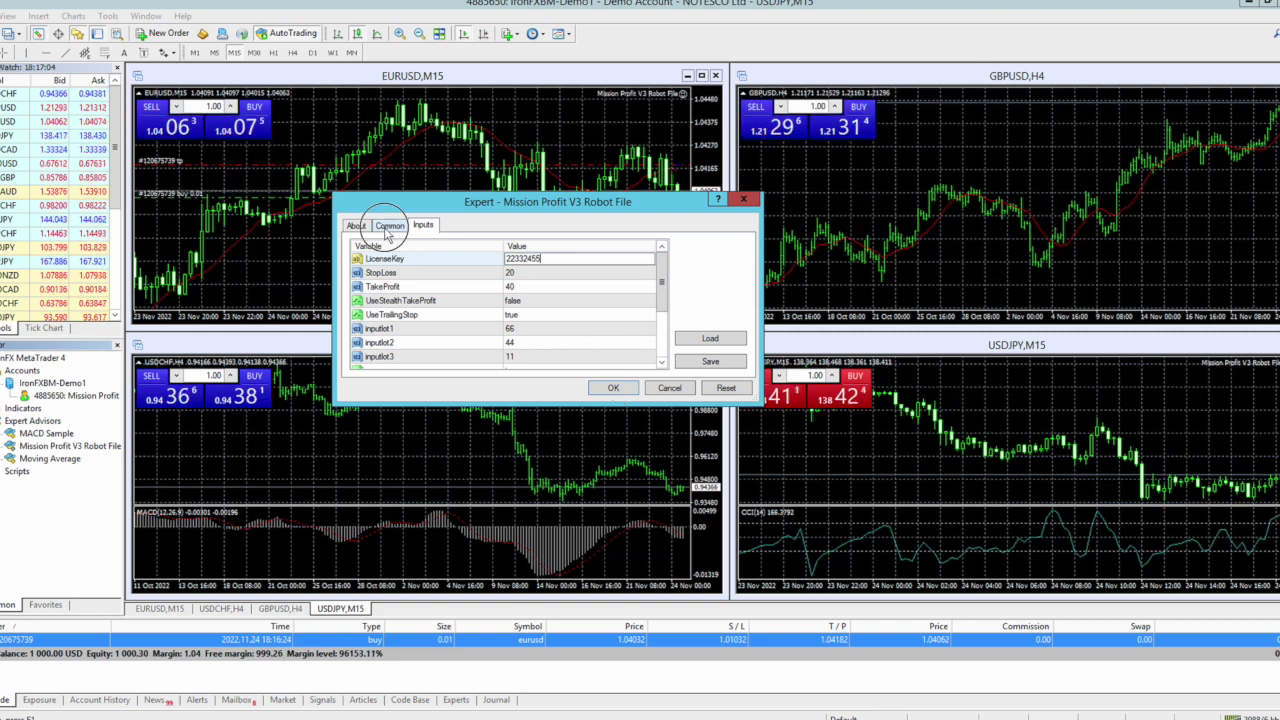
click(564, 279)
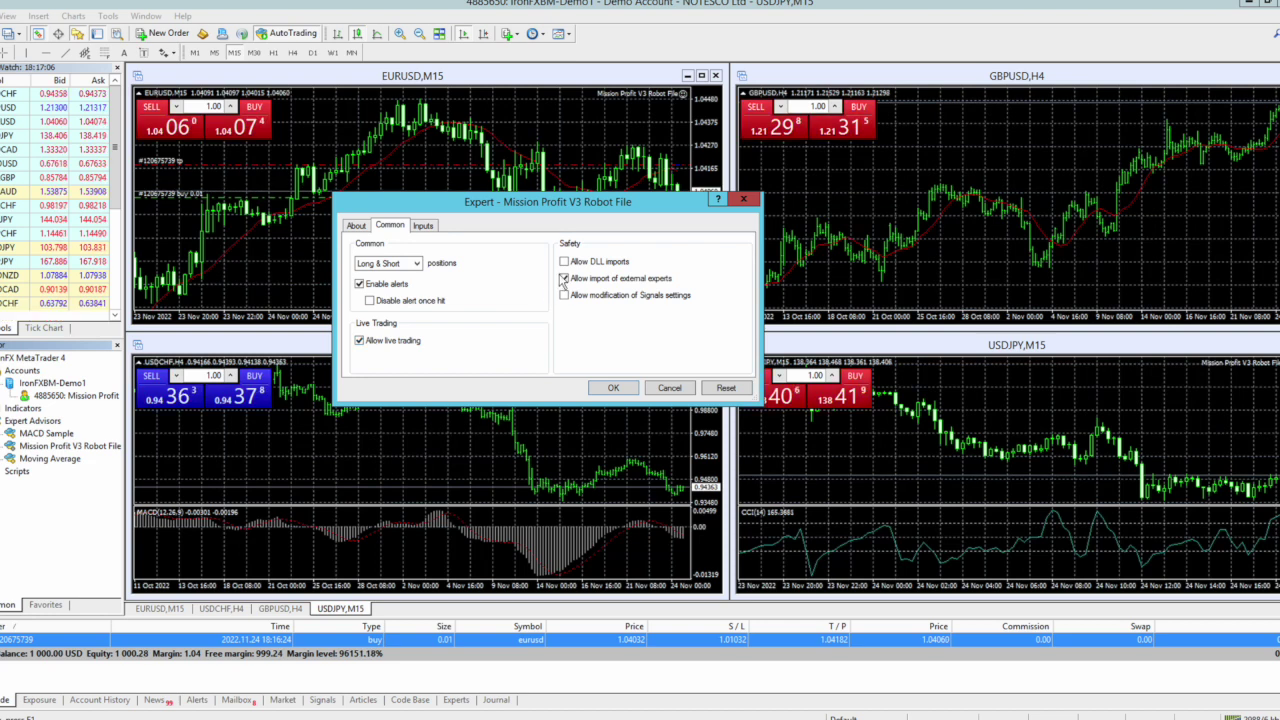
click(564, 262)
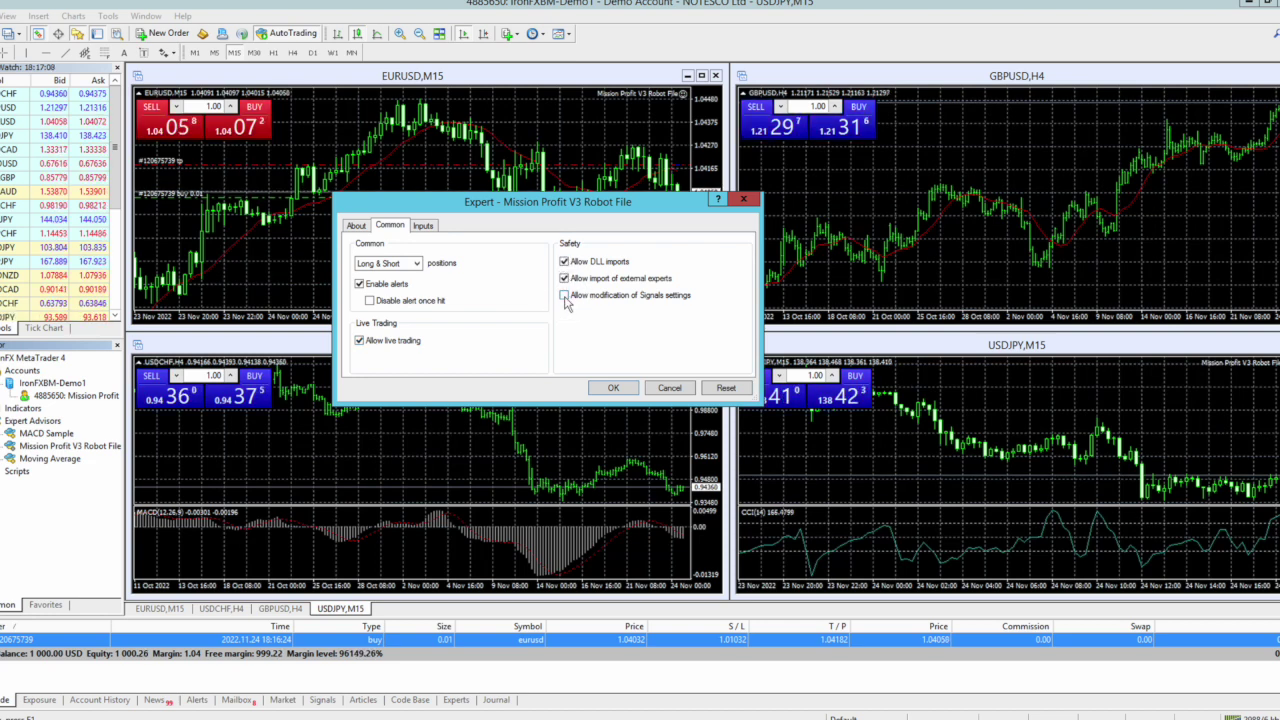
click(565, 296)
click(613, 389)
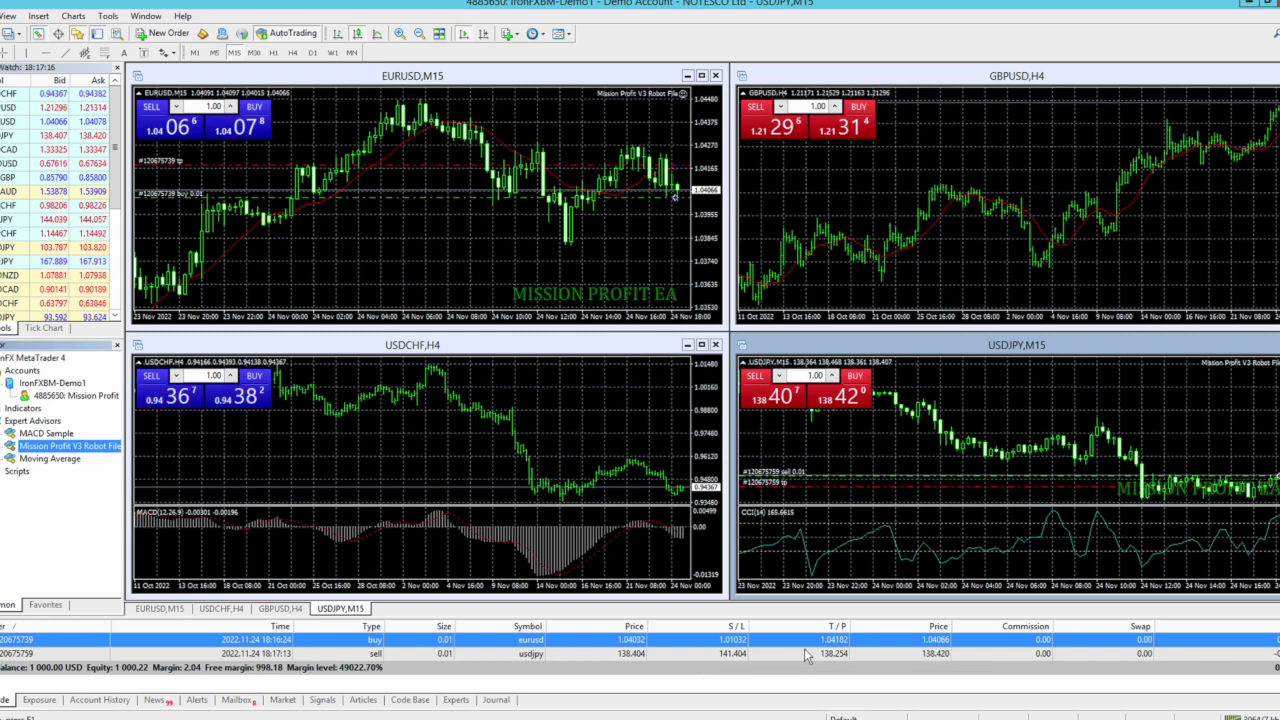
- Select the new 0.01-lot USDJPY sell at 138.404 in the Trade list
click(940, 654)
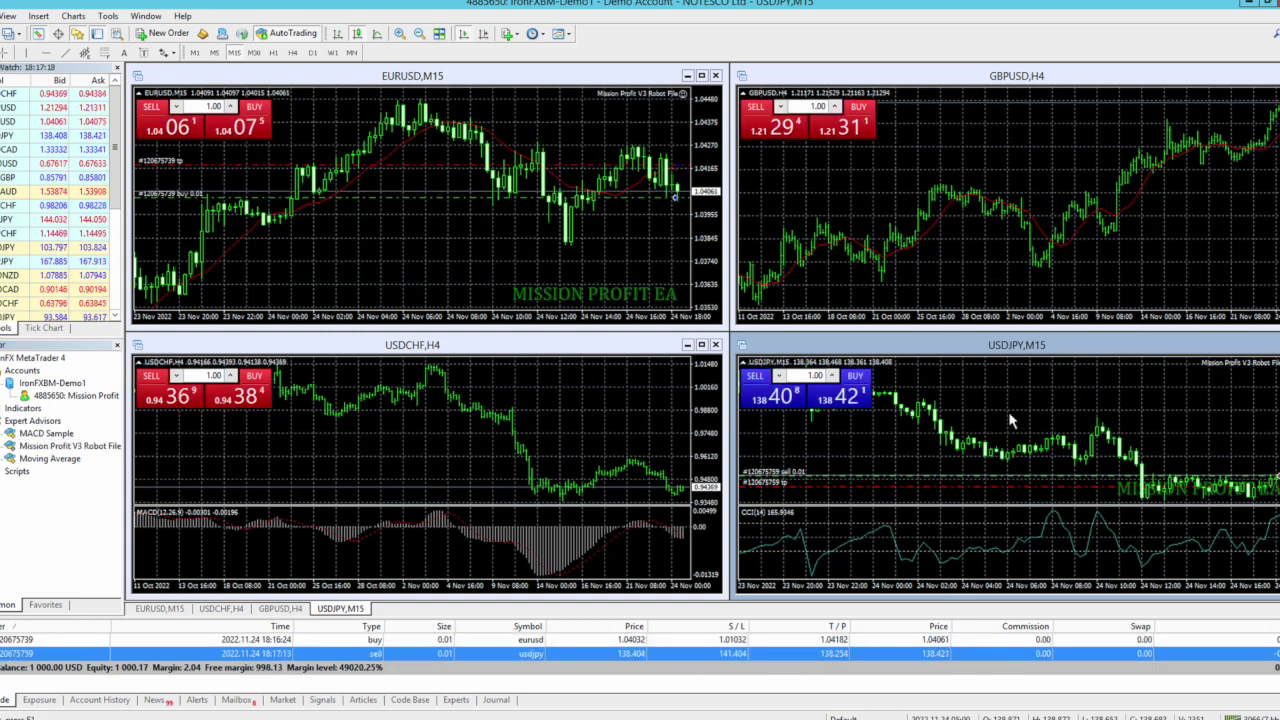